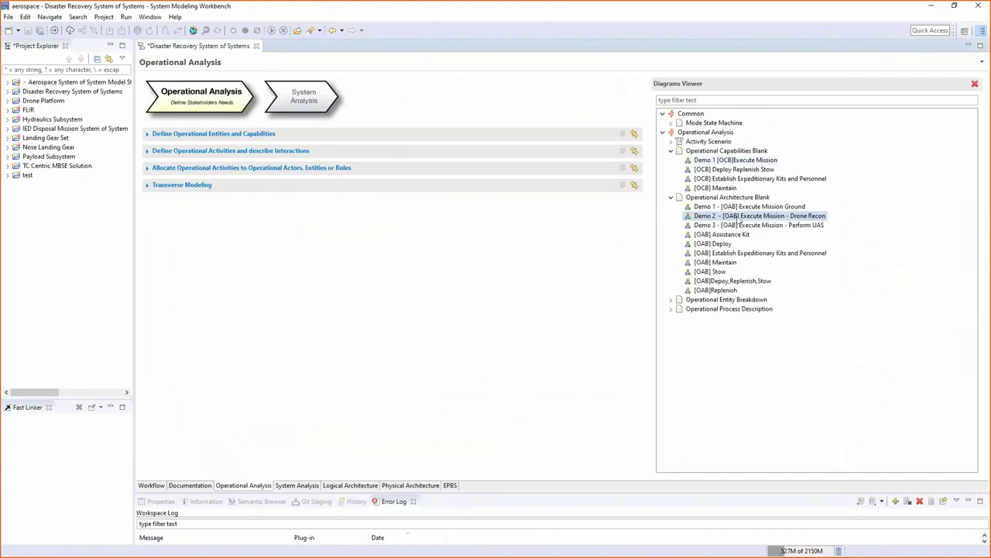
Open the Demo 2 - [OAB] Execute Mission - Drone Recon diagram, maximize its editor and show it at 125%
double_click(741, 218)
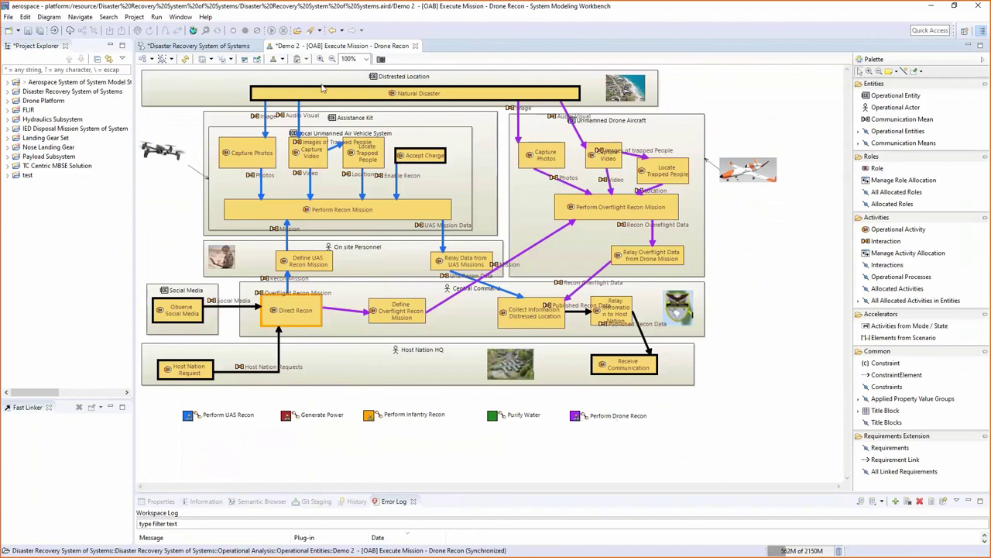
double_click(358, 48)
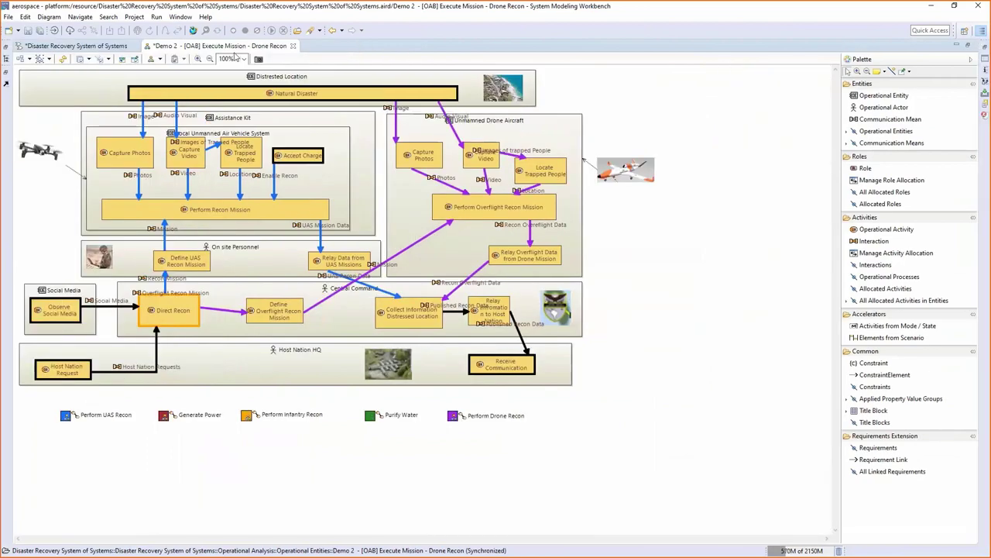
left_click(198, 60)
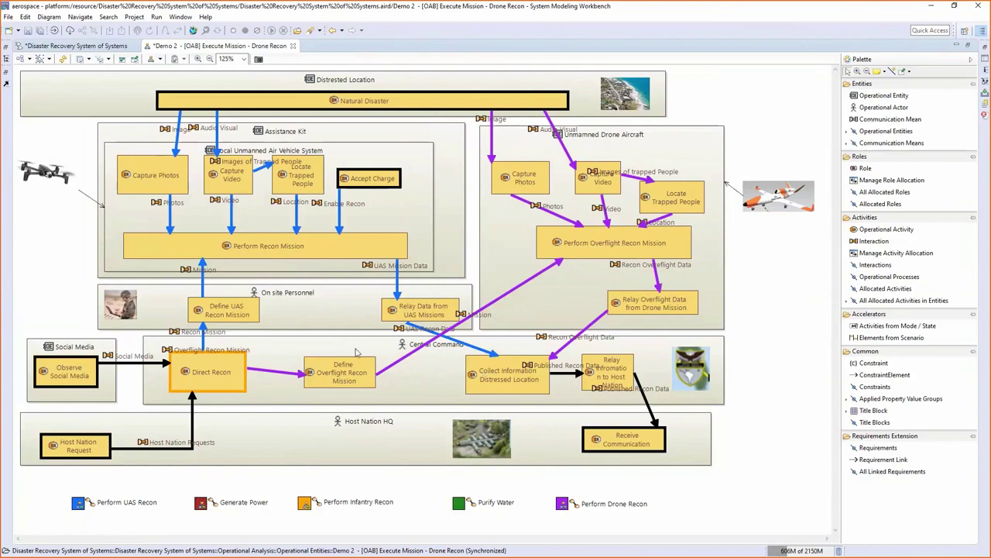
Open the System Analysis diagram Demo 1 3.1 [SAB] Perfom Recon and show it at 125%
left_click(72, 48)
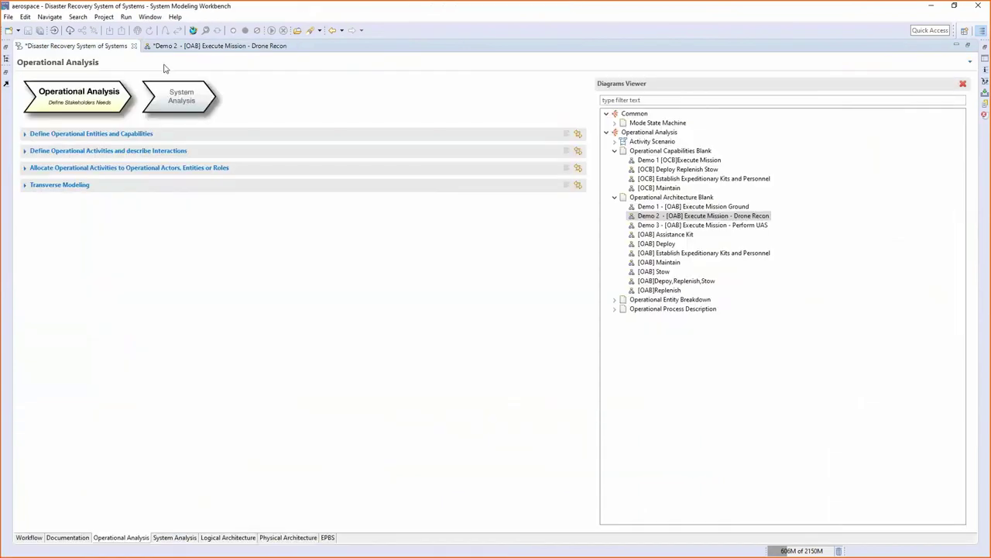
left_click(186, 97)
double_click(651, 206)
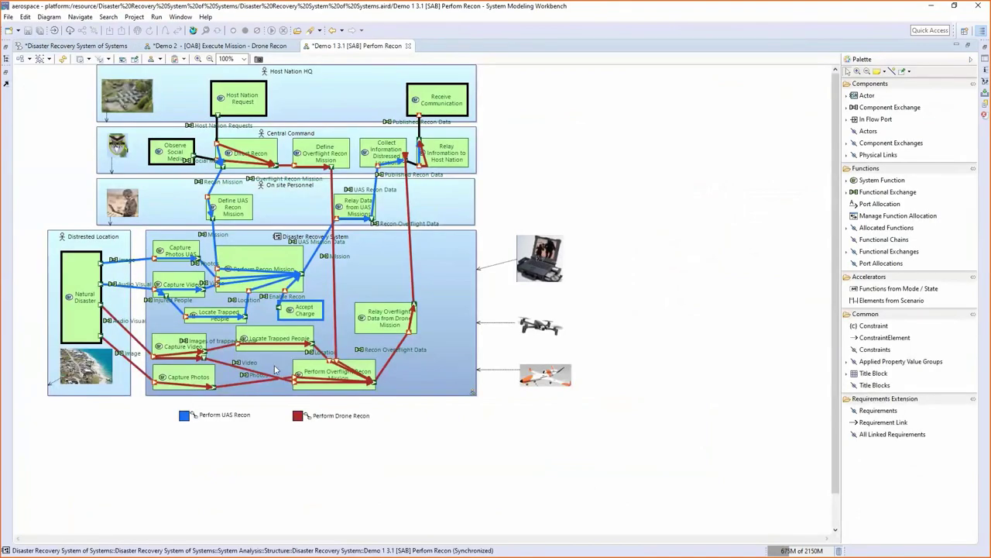
left_click(200, 64)
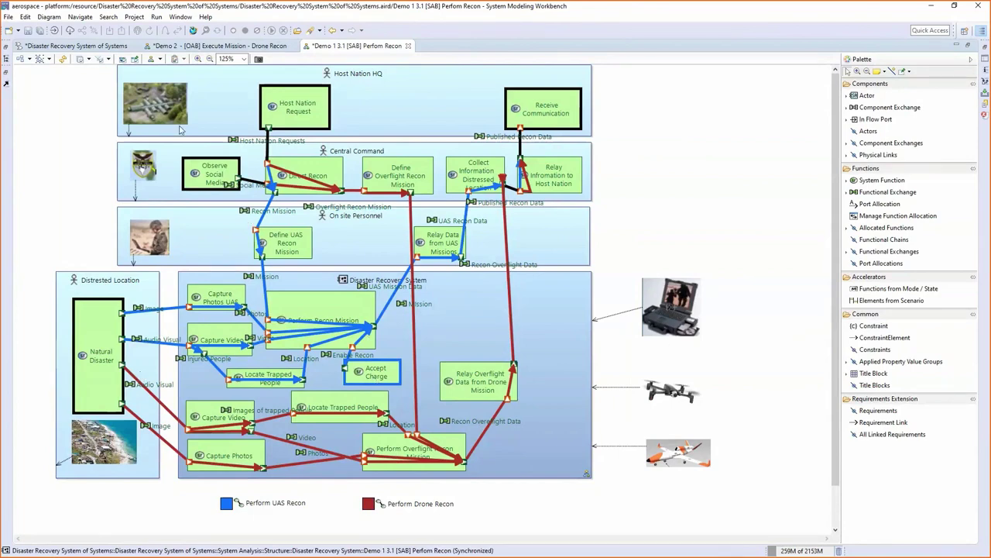
Open the Logical Architecture diagram Demo 1 [LAB] Execute Mission Recon and show it at 125%
left_click(77, 48)
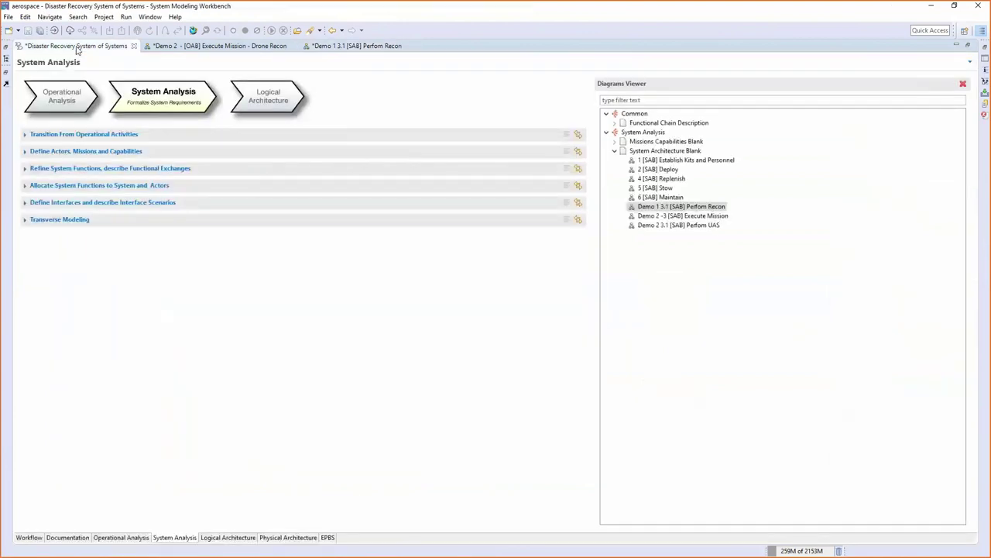
left_click(283, 100)
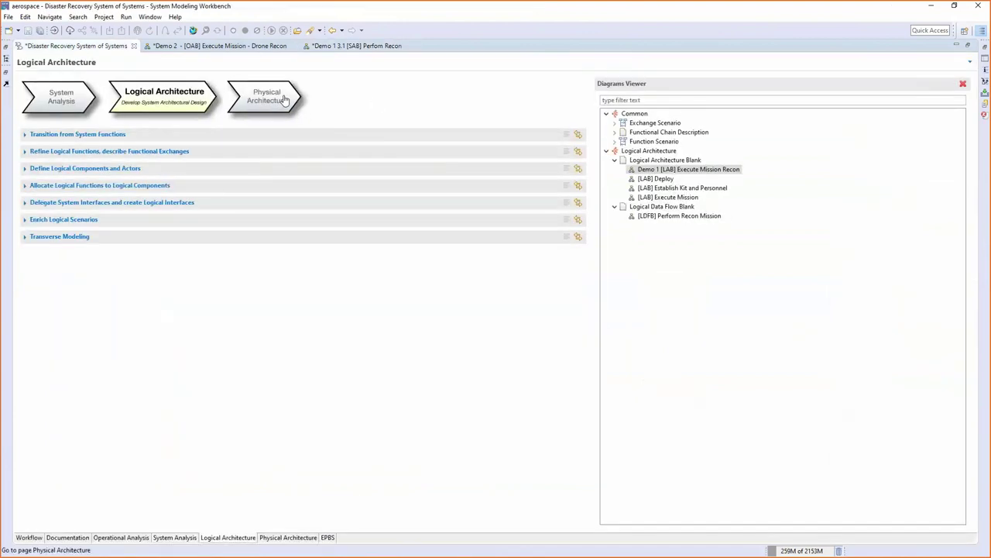
double_click(670, 172)
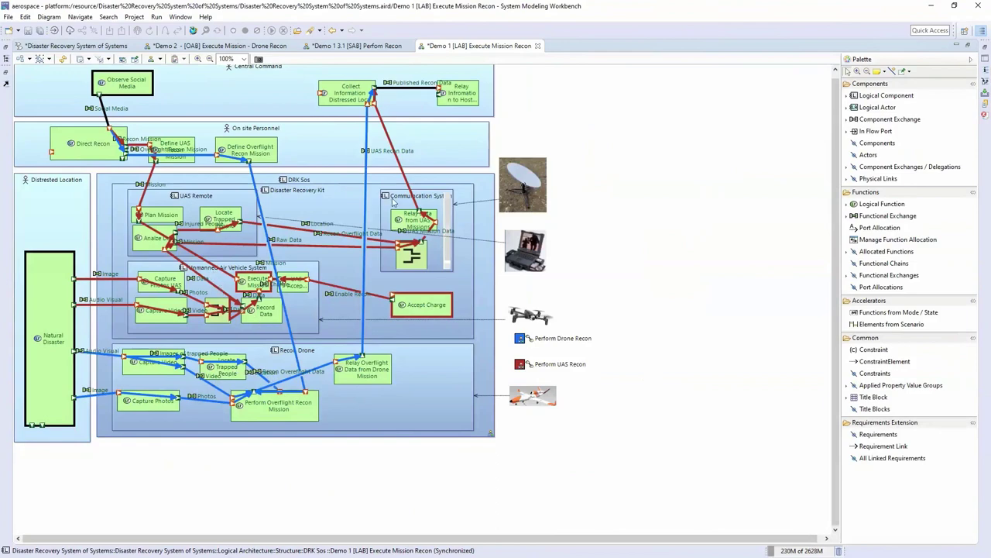
left_click(199, 60)
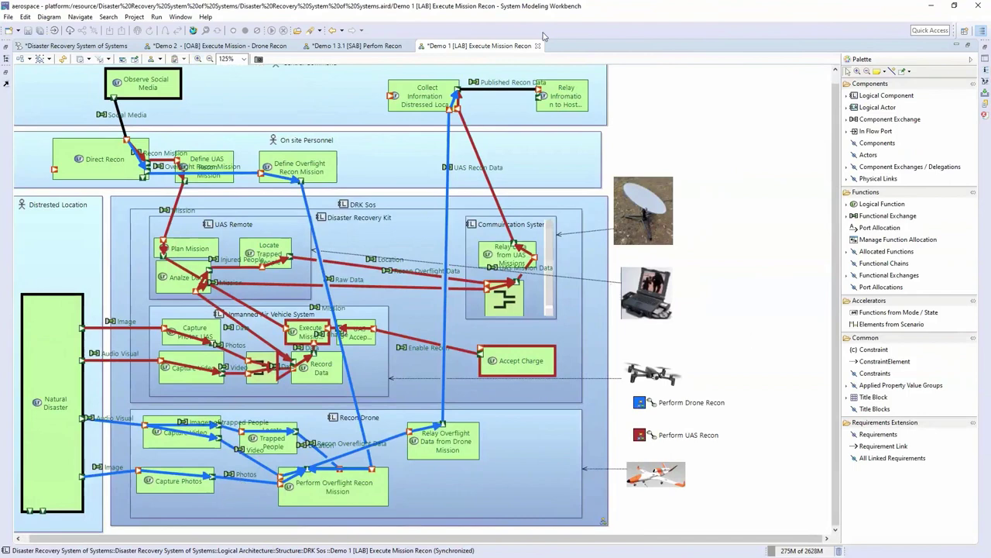
Open the Demo 1[PAB]DRK SoS diagram from the Physical Architecture level
left_click(41, 48)
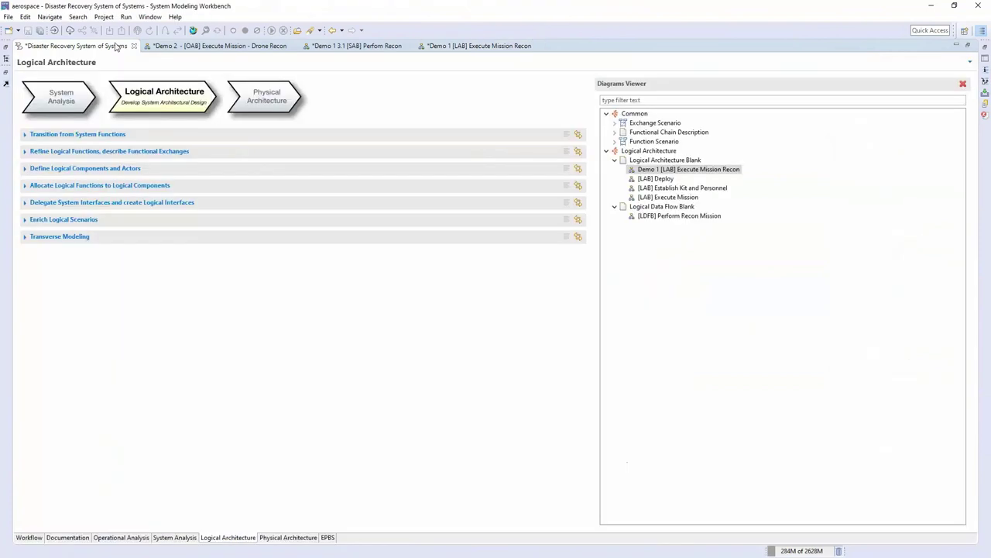
left_click(265, 97)
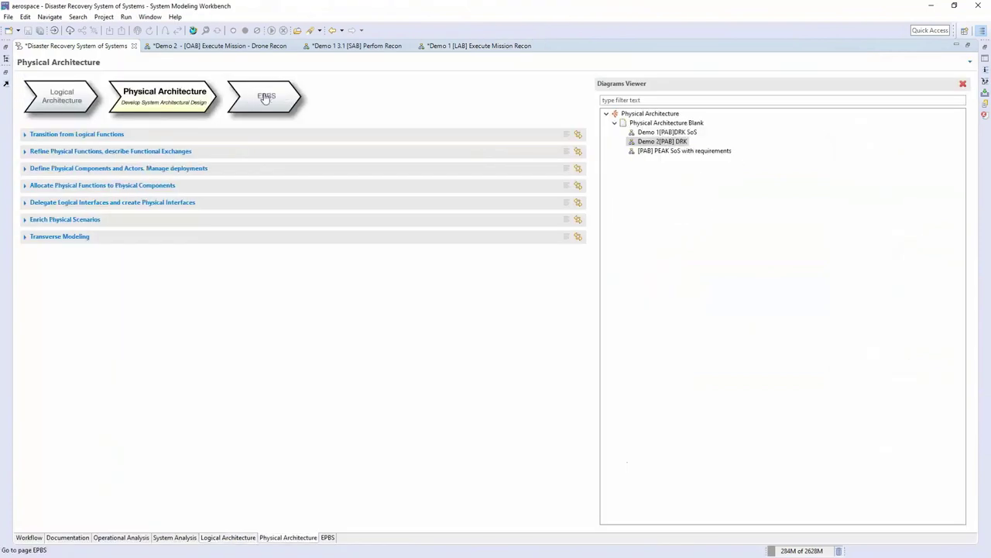
double_click(665, 132)
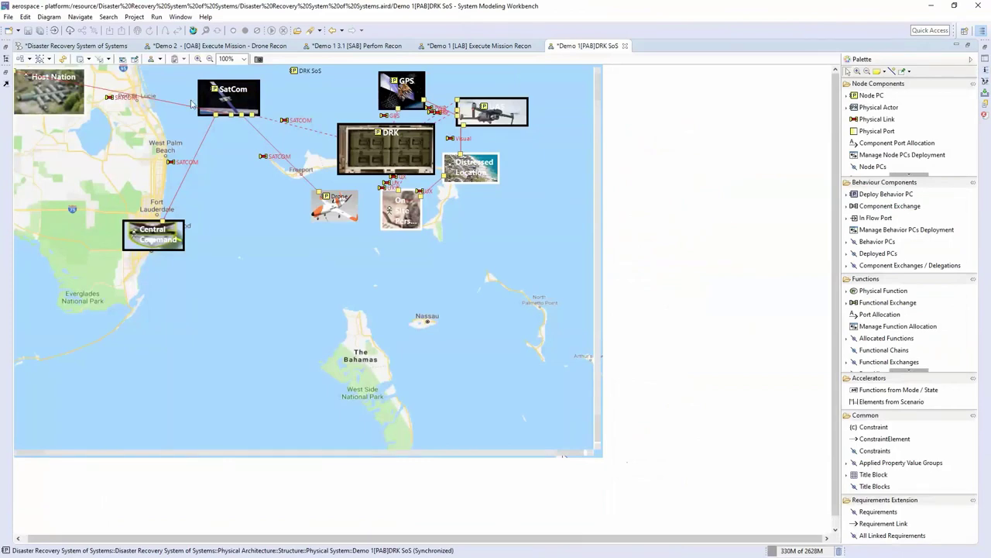
Restore the surrounding views and inspect the relations of Central Command, DRK and Drone in an enlarged Semantic Browser
left_click(612, 46)
double_click(612, 46)
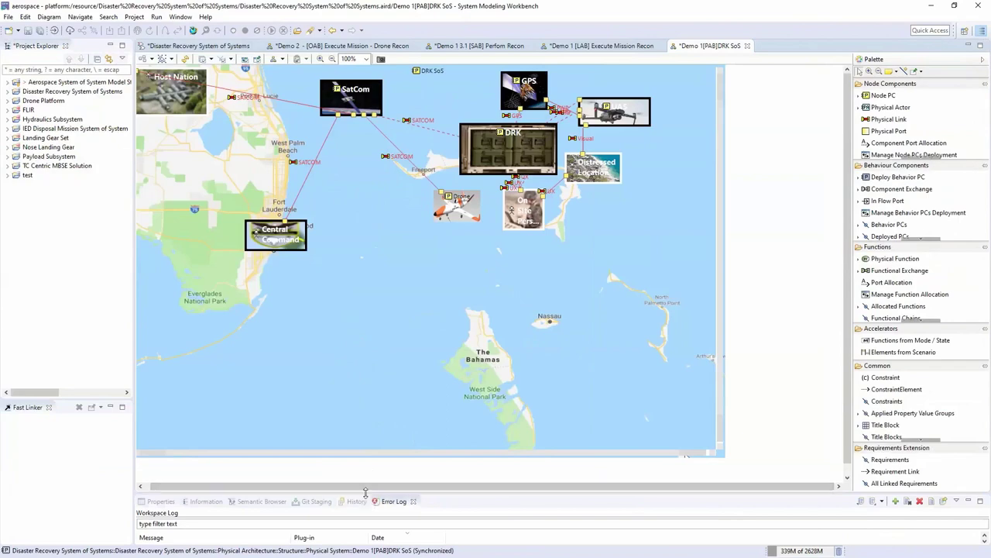
left_click_drag(367, 494, 370, 400)
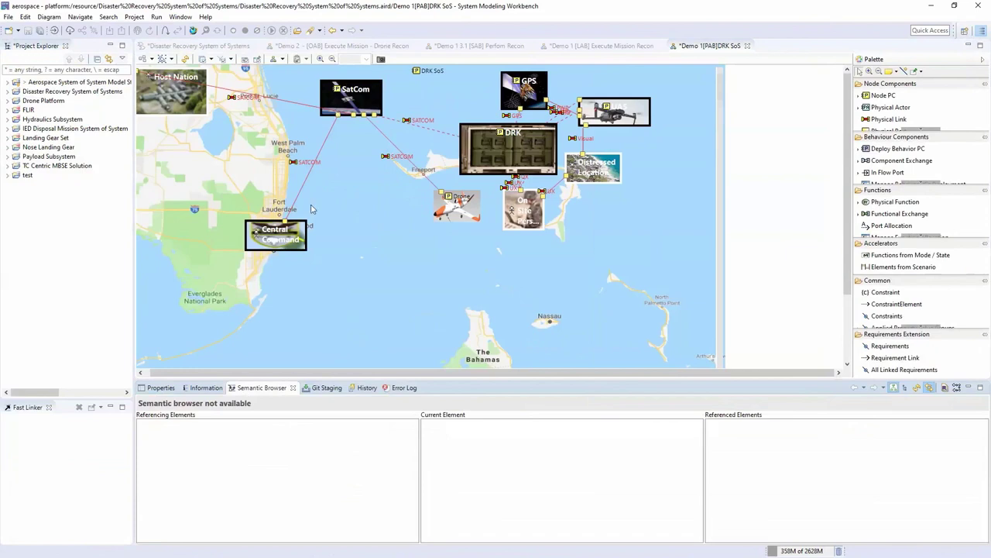
left_click(276, 240)
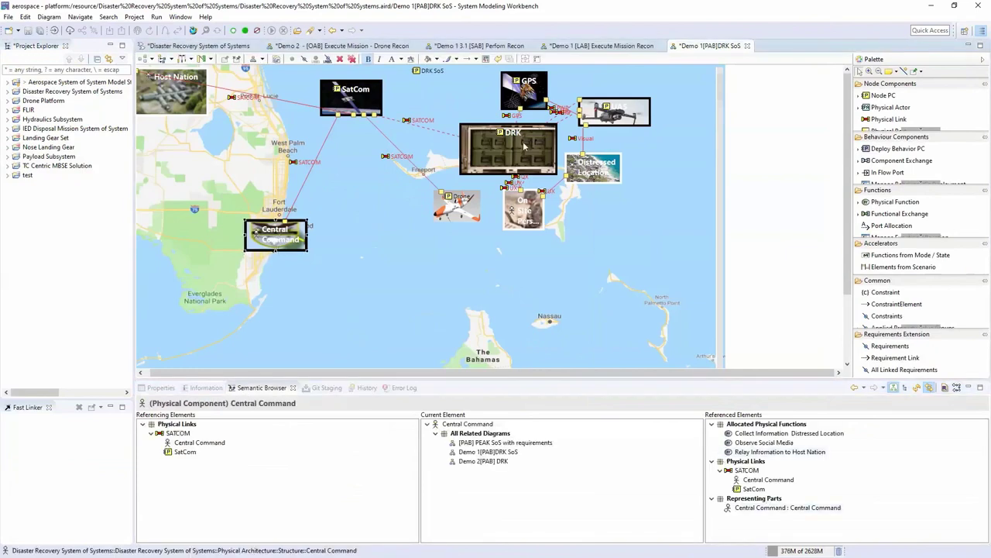
left_click(517, 151)
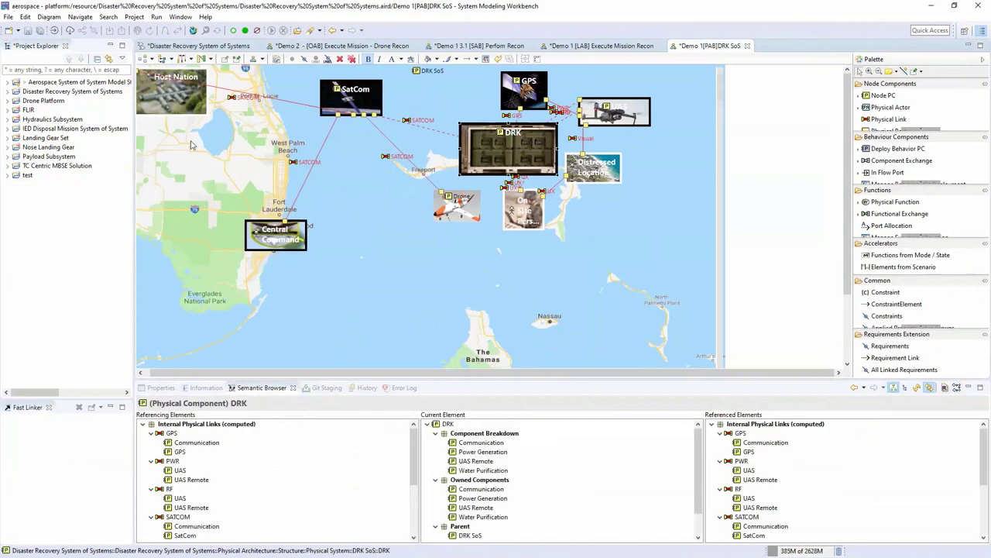
left_click(478, 216)
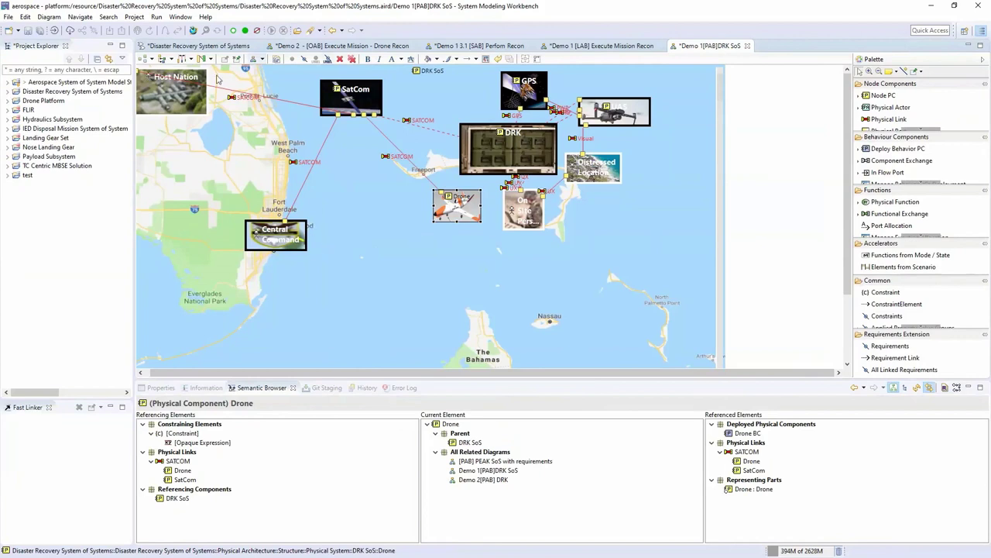
Open the Demo 2[PAB] DRK physical architecture diagram and enlarge its editor area by shrinking the Semantic Browser
left_click(167, 45)
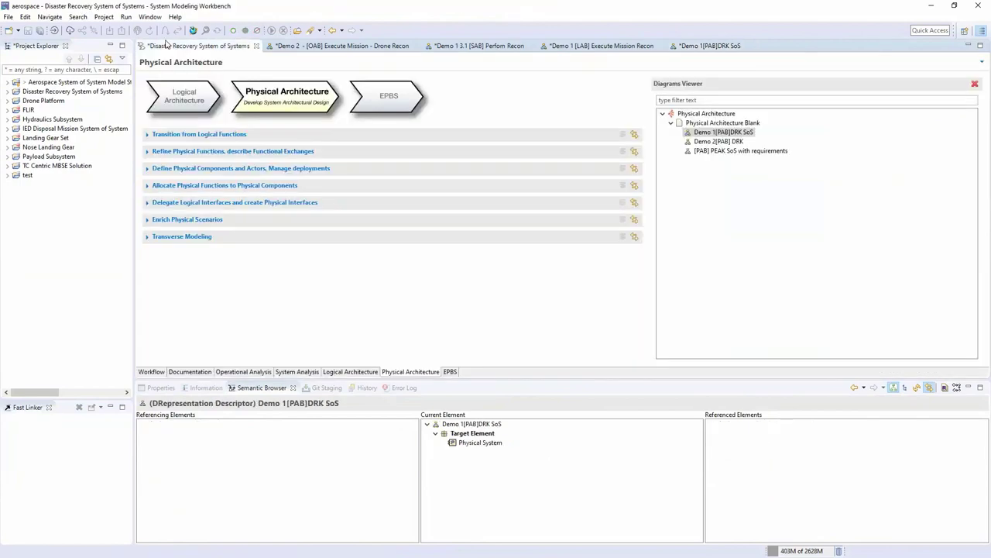
double_click(718, 141)
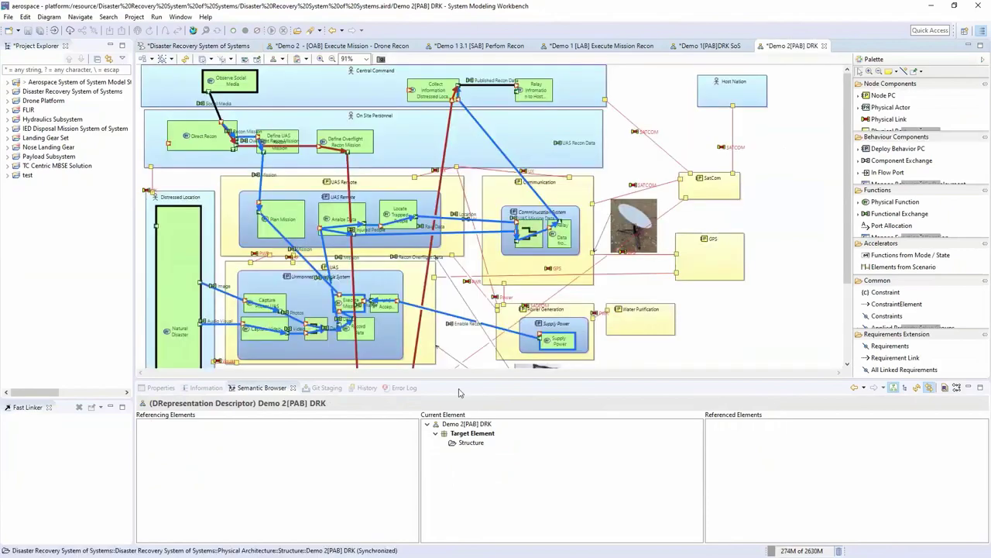
left_click_drag(441, 378, 441, 492)
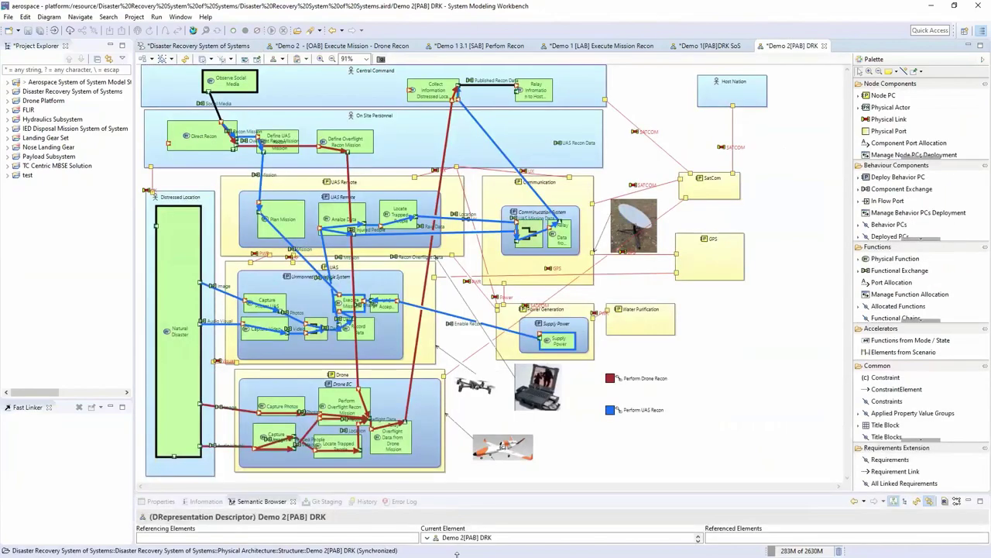
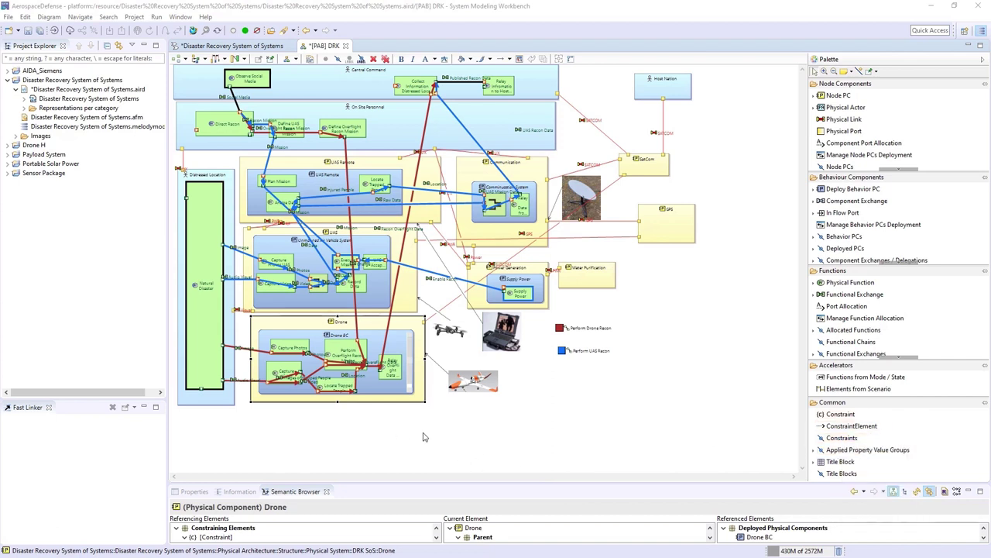
Start a vertical System to SubSystem Transition for the Drone physical component in the [PAB] DRK diagram
left_click(421, 432)
left_click(411, 322)
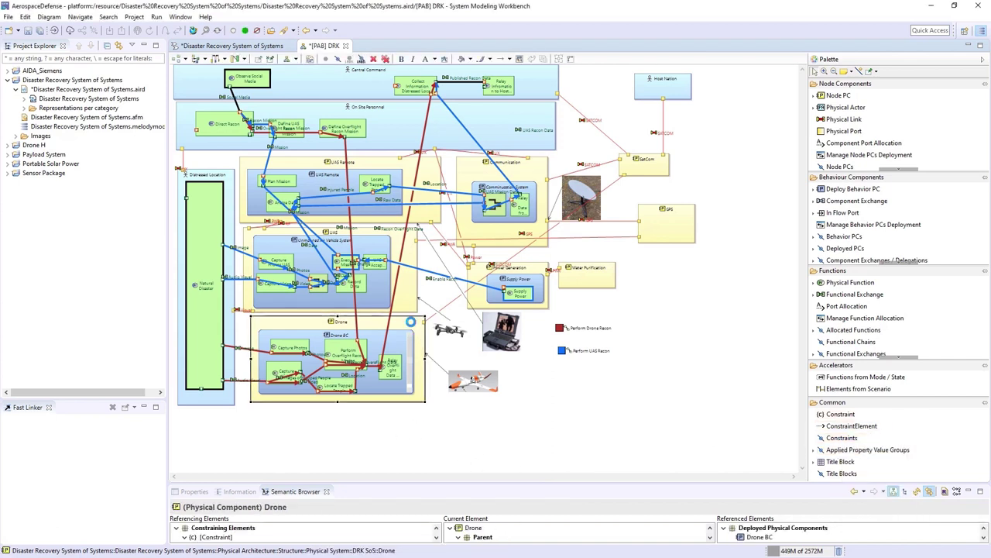
left_click(601, 88)
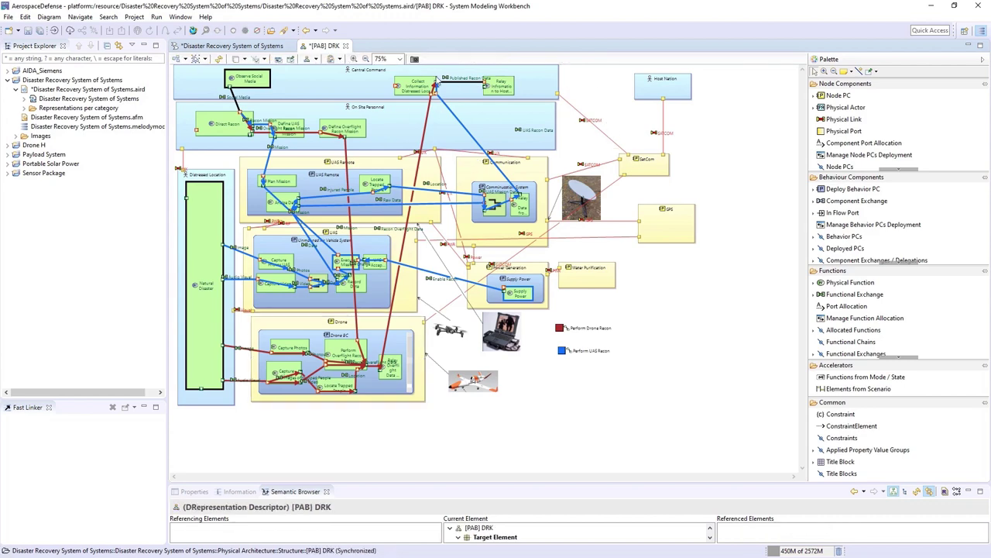
left_click(354, 60)
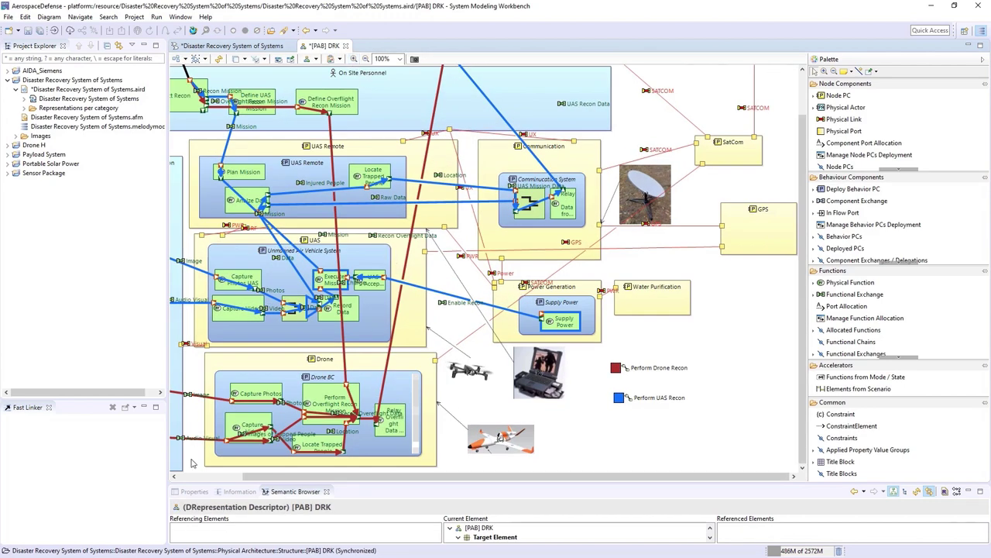
left_click_drag(255, 478, 187, 478)
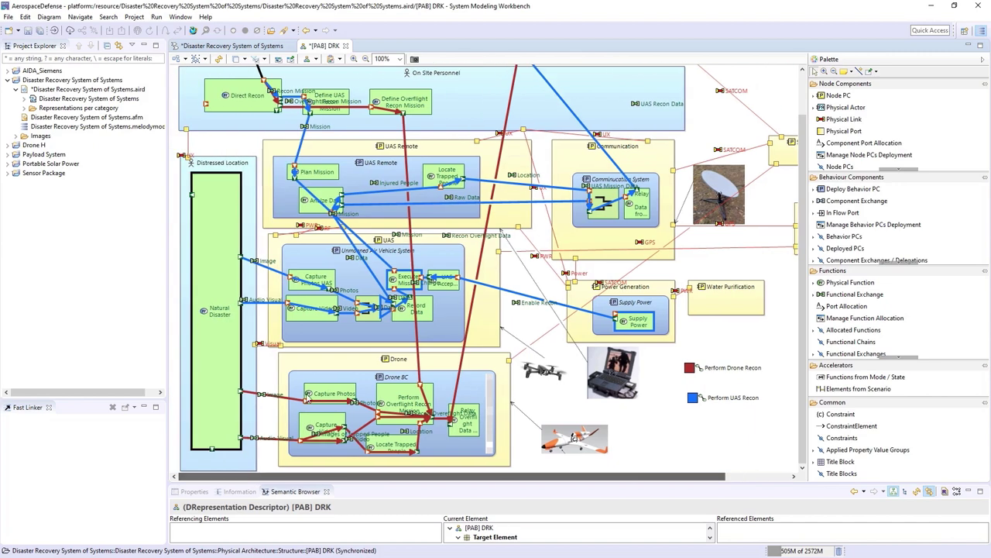
right_click(348, 363)
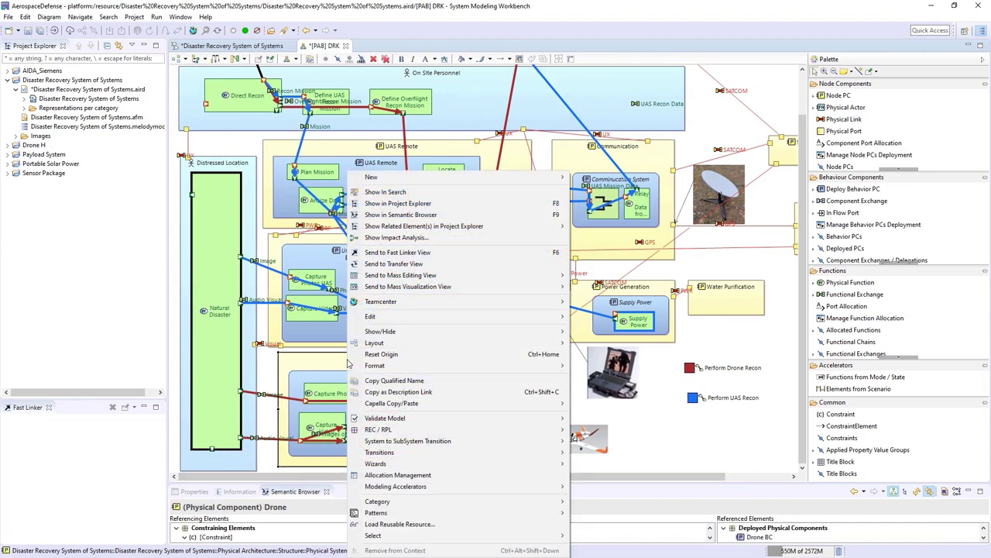
mouse_move(465, 441)
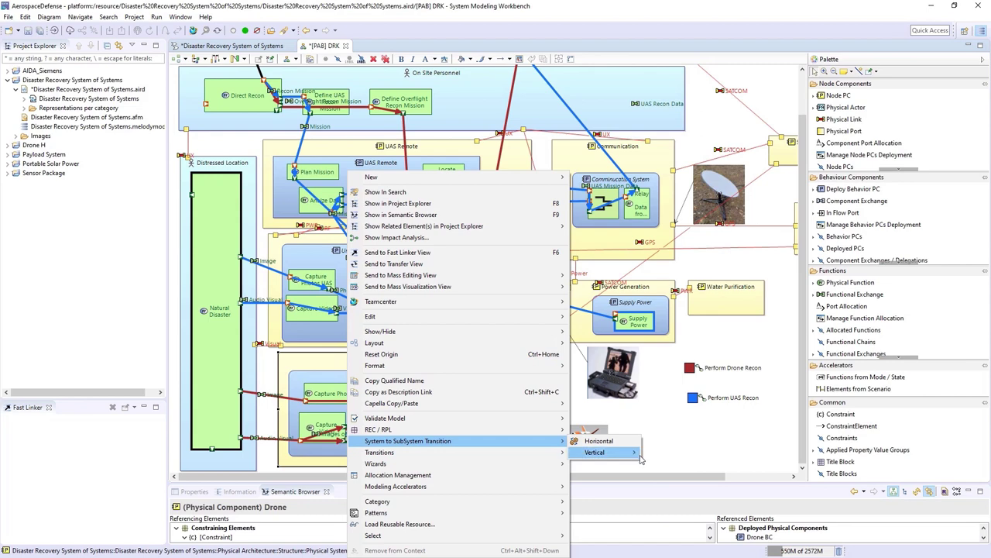
mouse_move(637, 456)
left_click(664, 464)
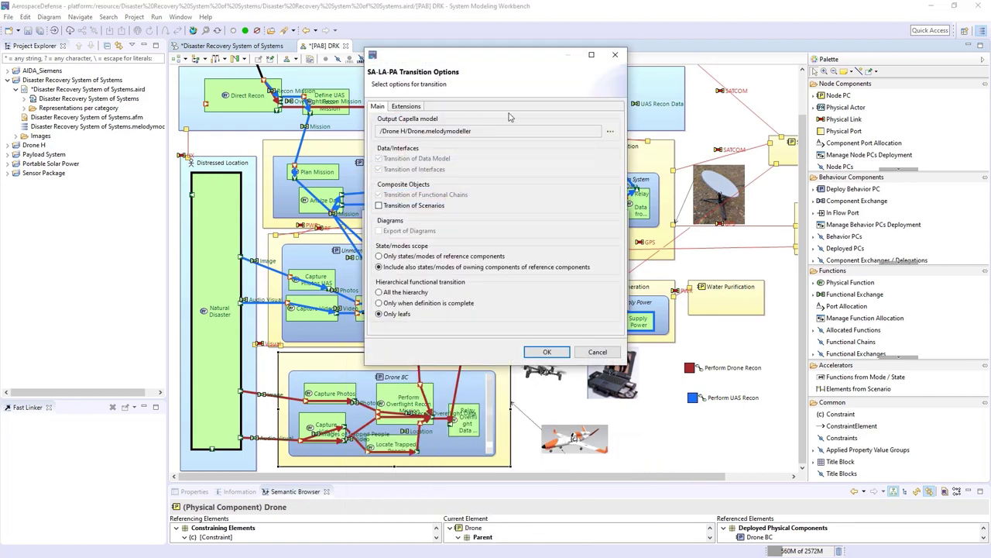
Choose Drone H as the target Capella model for the export and run the transition with the existing options
left_click(610, 132)
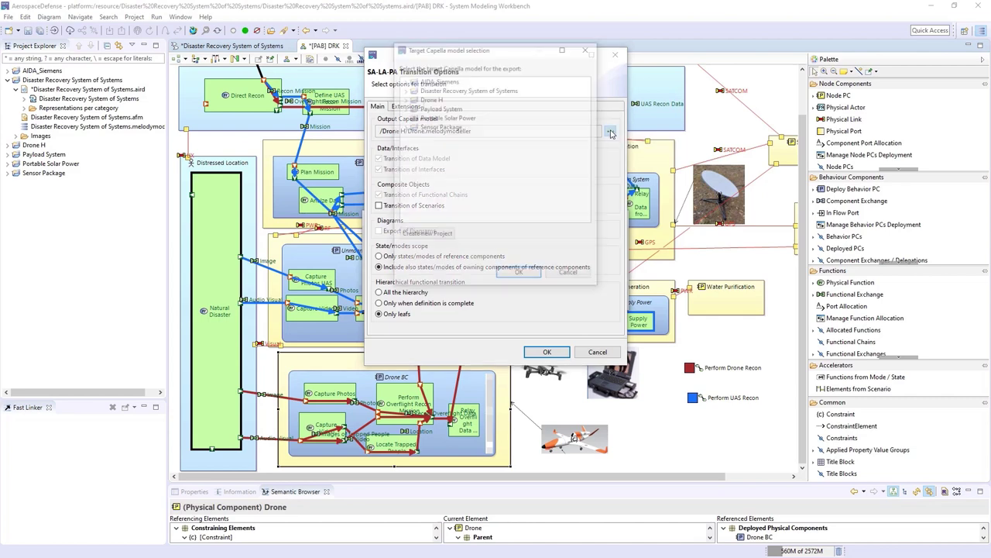
left_click(430, 98)
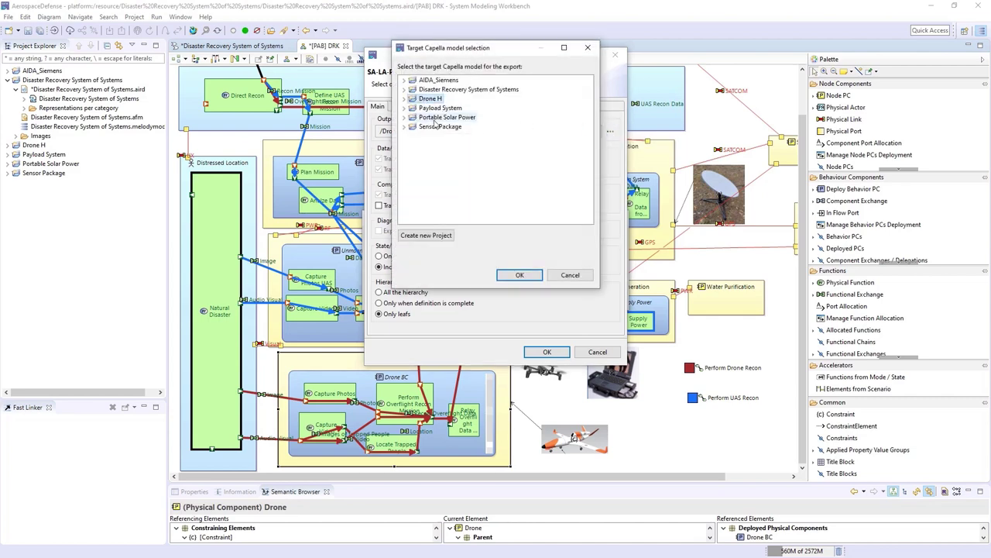
left_click(520, 275)
left_click(533, 351)
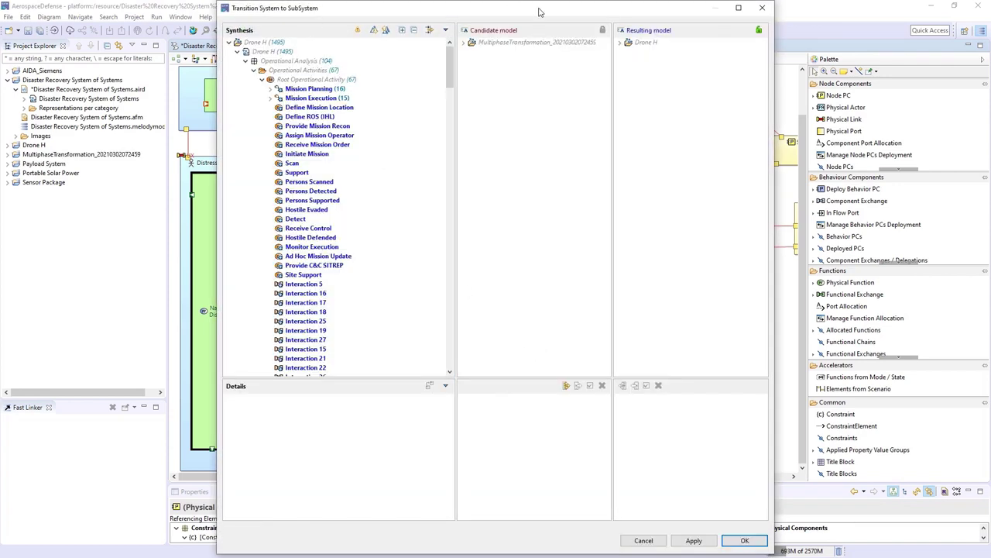
Review the model differences, apply the transition to Drone H, and close the [PAB] DRK diagram
left_click_drag(448, 67, 460, 356)
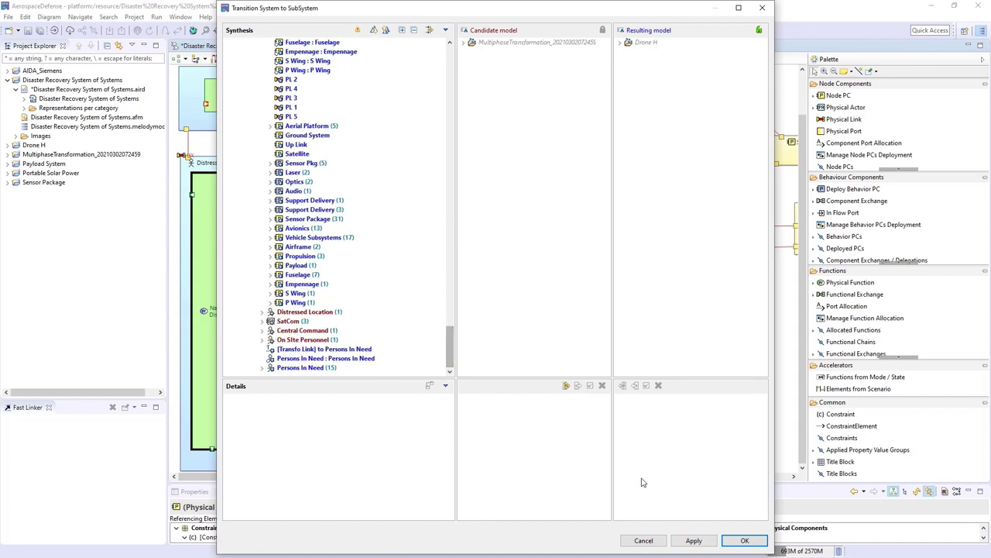
left_click(693, 541)
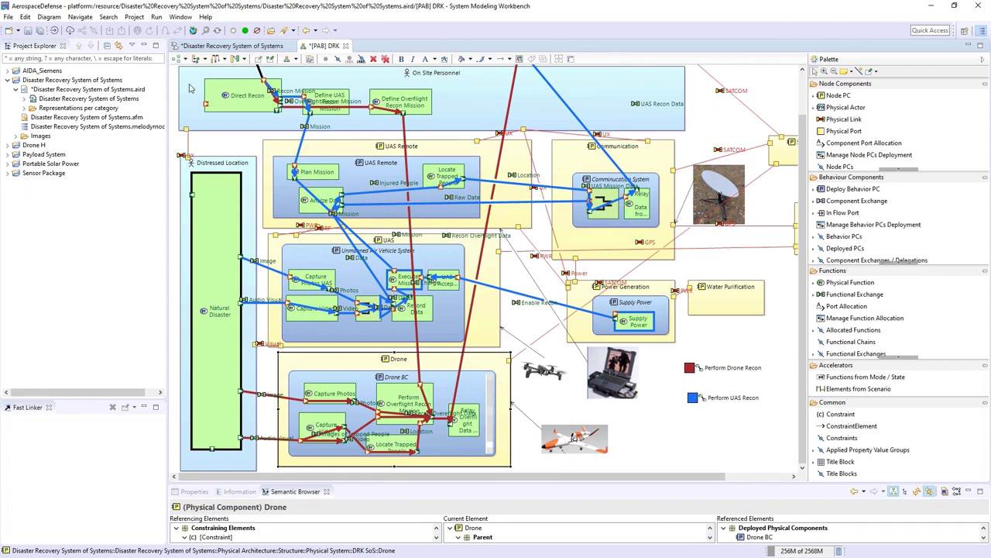
left_click(345, 46)
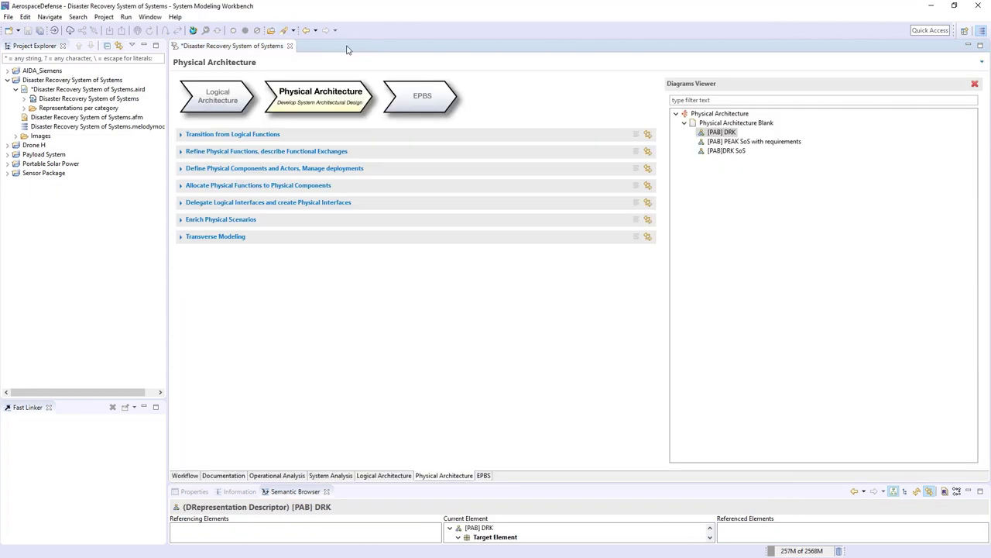
Close the Disaster Recovery System of Systems overview and open the activity explorer for Drone H's Drone.aird model
left_click(290, 45)
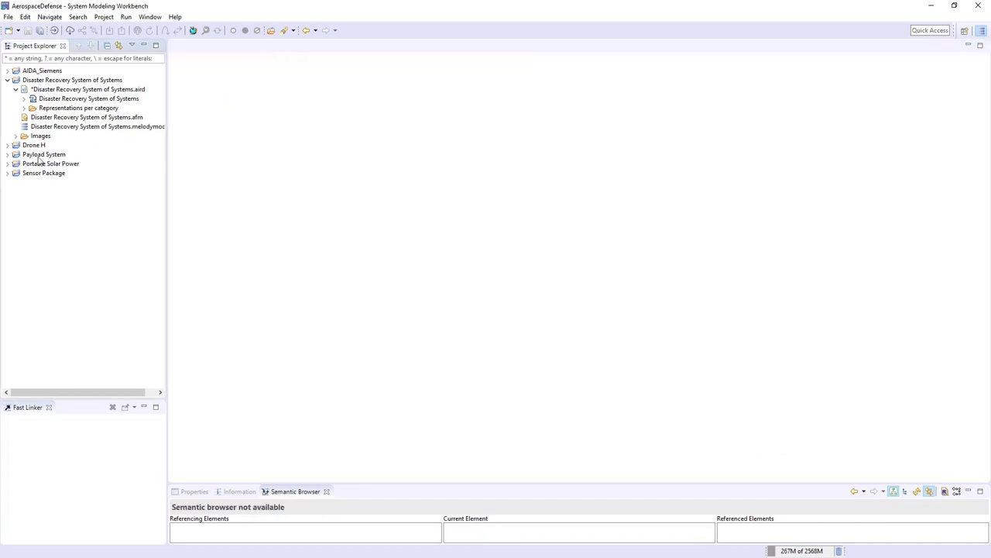
left_click(7, 145)
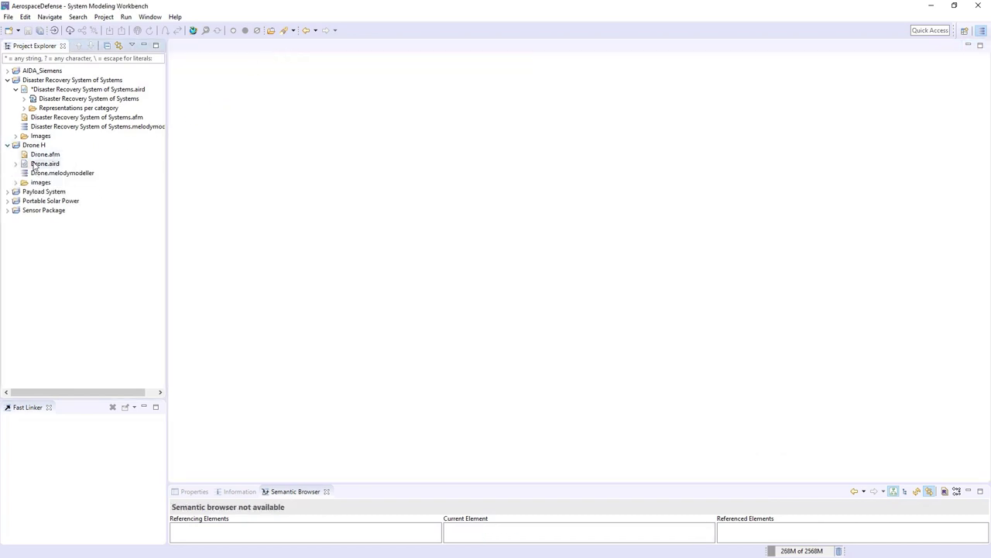
left_click(34, 165)
right_click(34, 165)
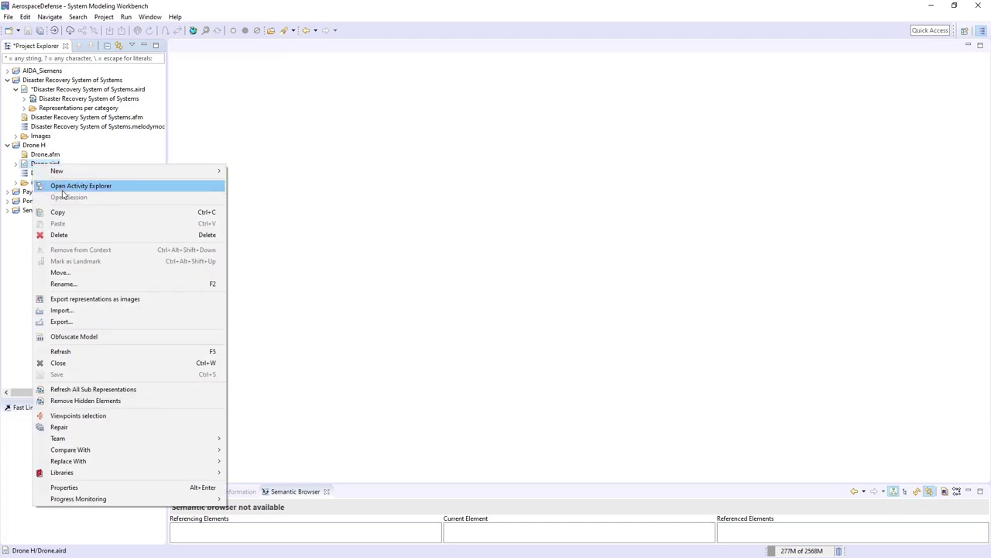
left_click(65, 184)
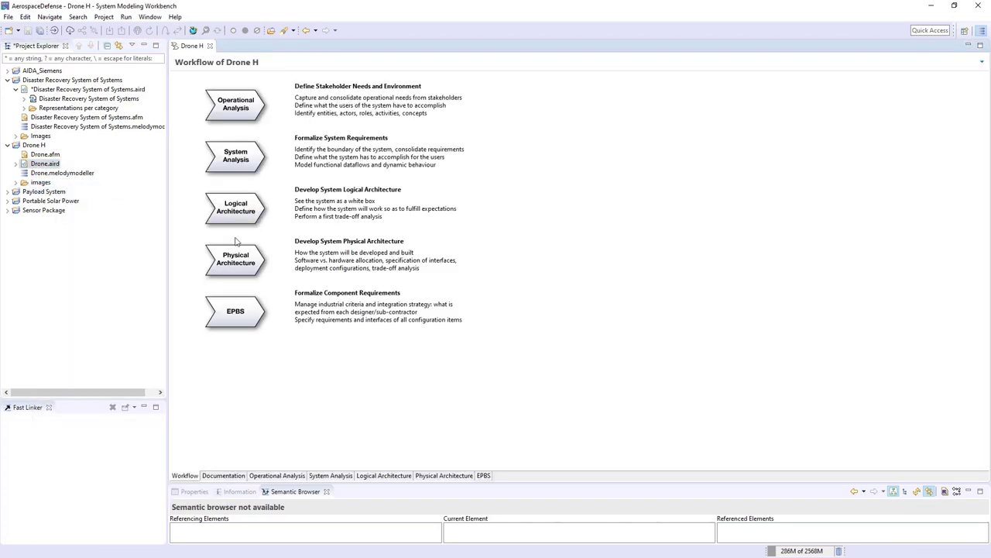
Open the [SAB] System architecture diagram from Drone H's System Analysis level
left_click(234, 158)
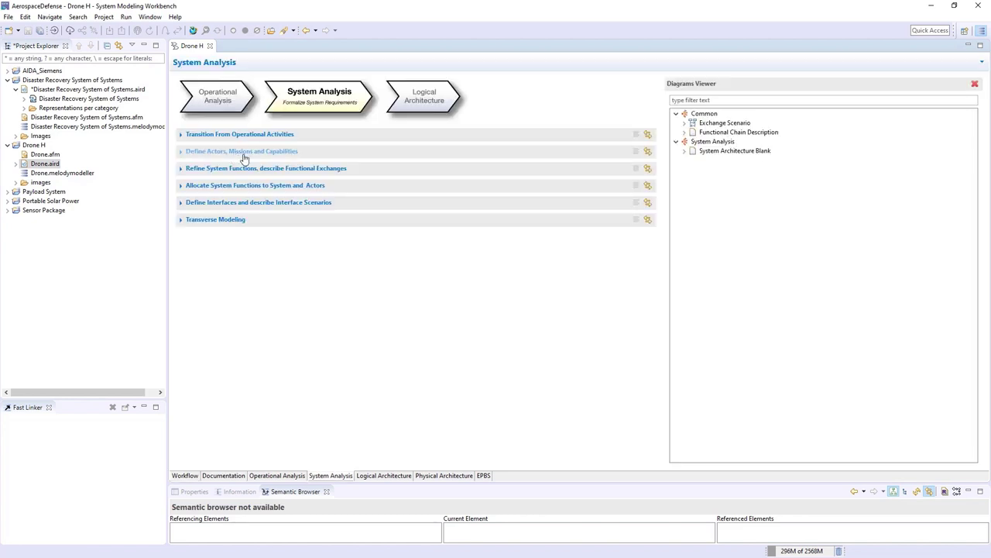
left_click(685, 152)
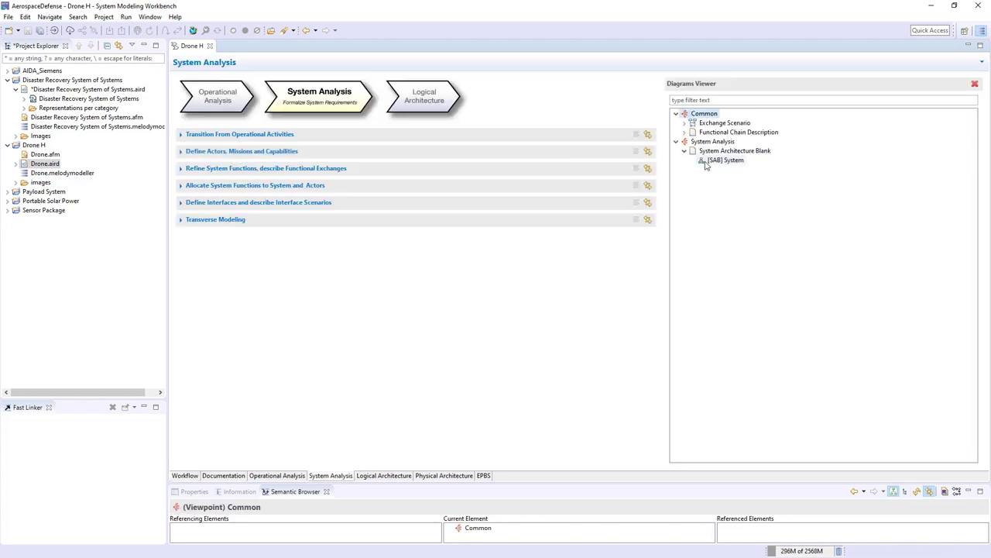
double_click(697, 161)
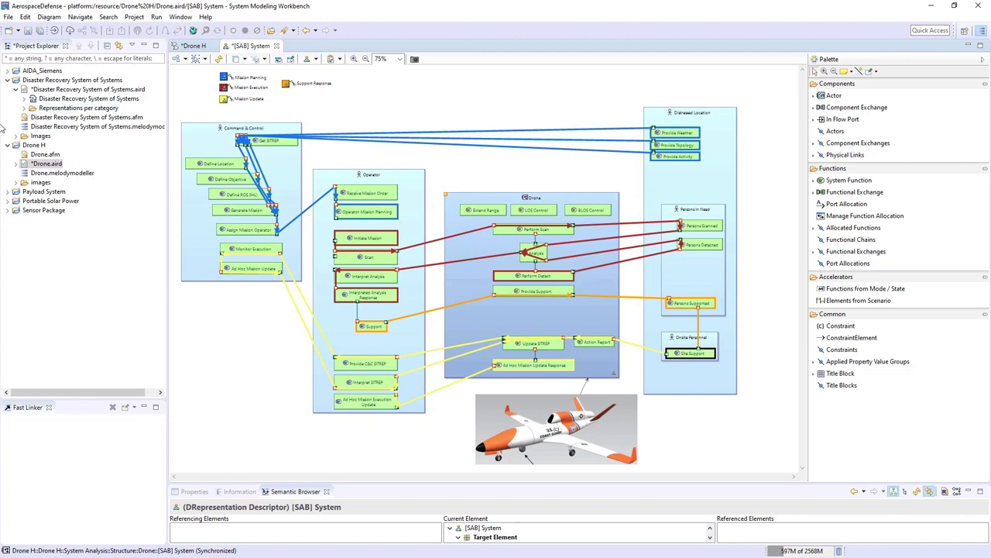
Expand Drone H's System Analysis in the project tree down to the functions under Root System Function
left_click(17, 166)
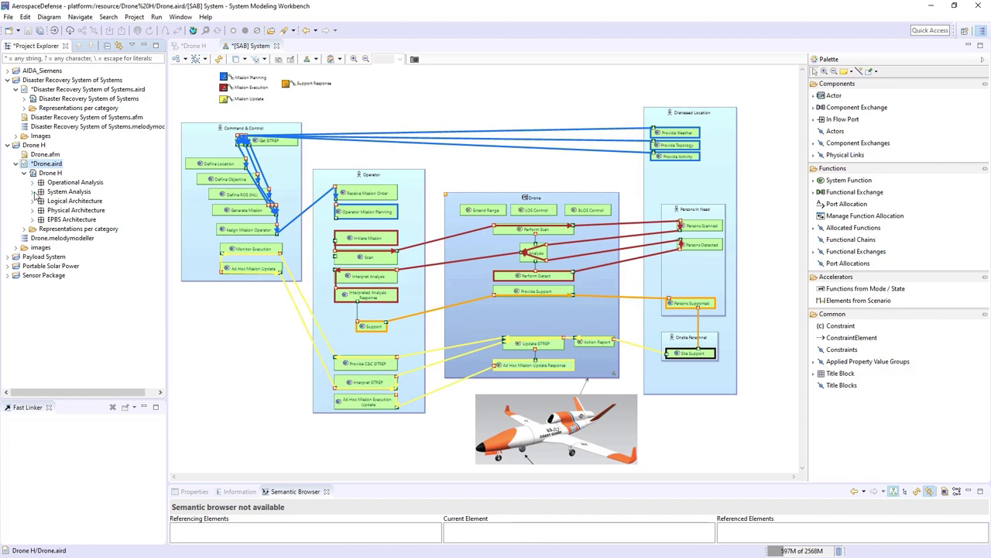
left_click(33, 191)
left_click(40, 209)
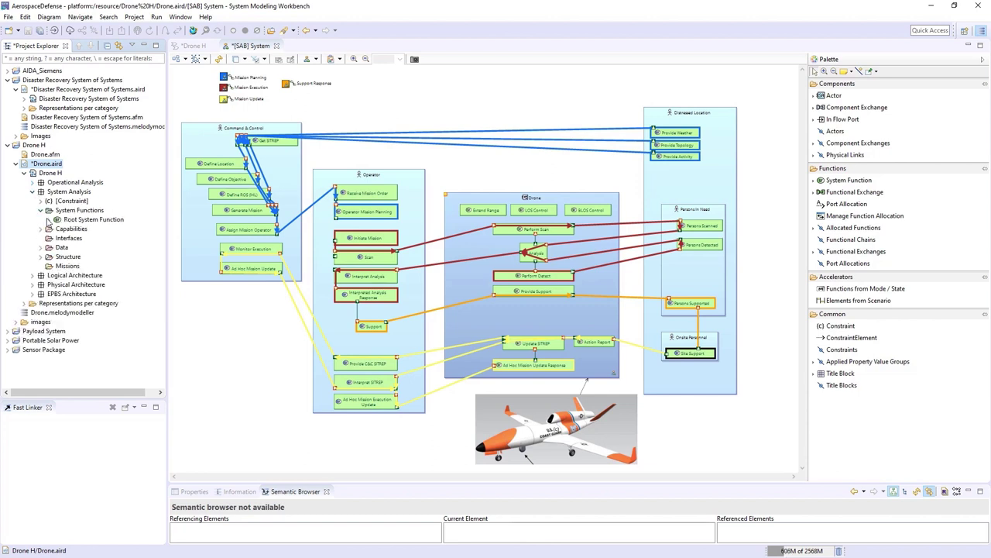
left_click(50, 220)
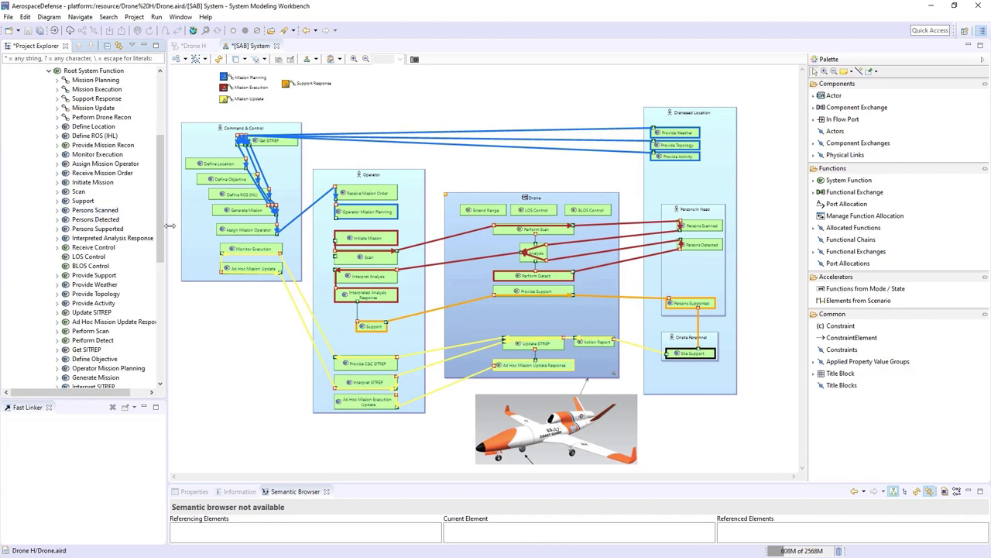
left_click_drag(163, 222, 161, 328)
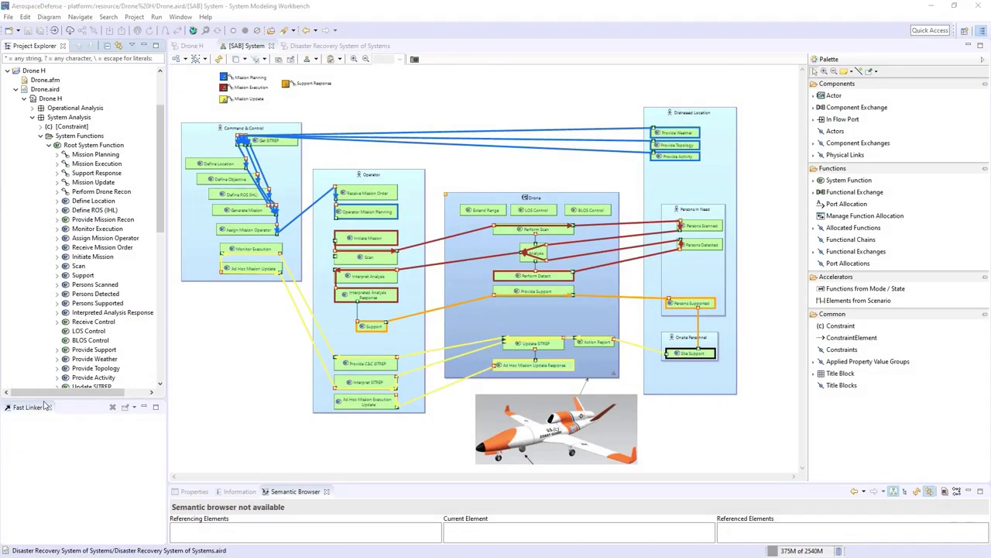
left_click_drag(162, 207, 167, 333)
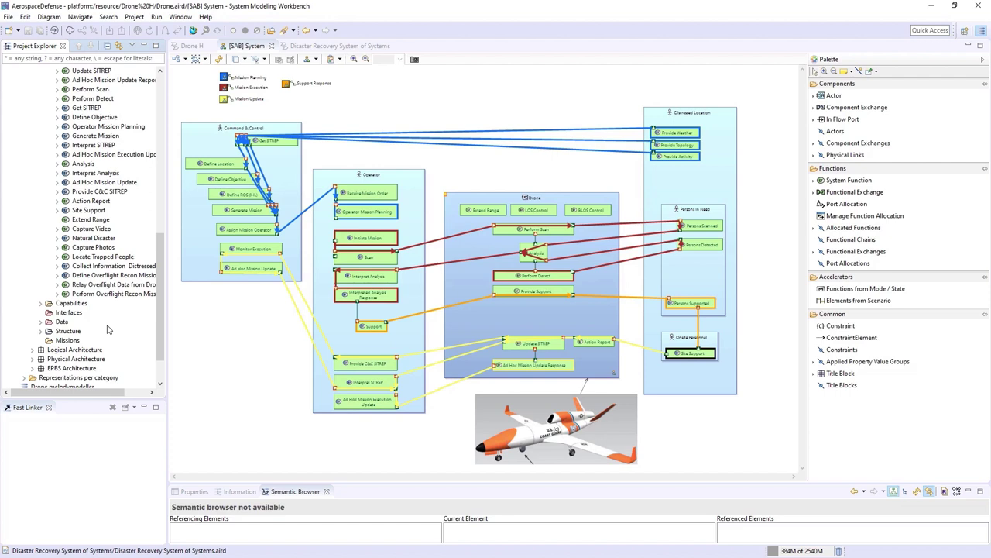
Place the Perform Overflight Recon Mission, Relay Overflight Data from Drone Mission, Locate Trapped People, Capture Photos and Capture Video functions inside the Drone system
left_click_drag(70, 295, 505, 318)
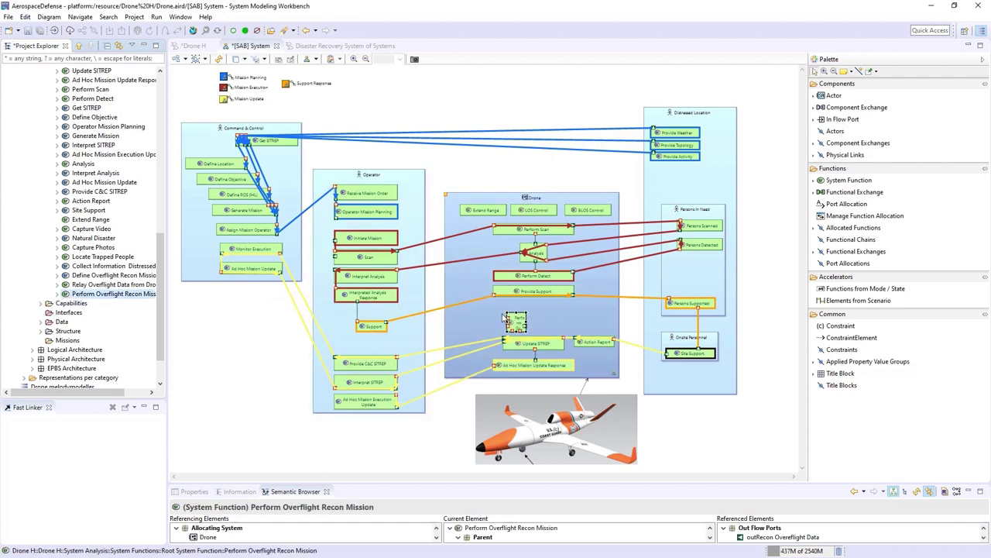
left_click_drag(101, 284, 569, 315)
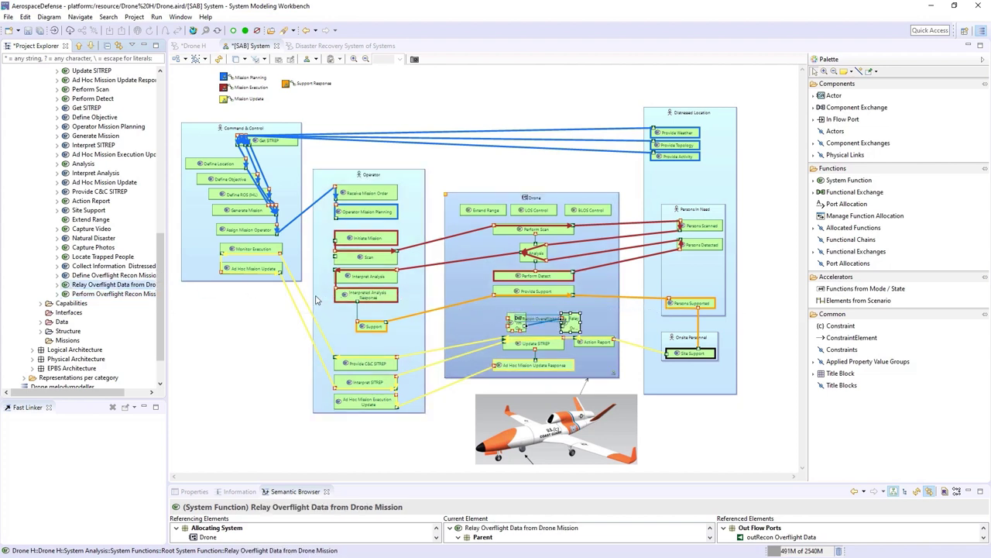
left_click_drag(100, 256, 483, 310)
left_click_drag(91, 228, 589, 317)
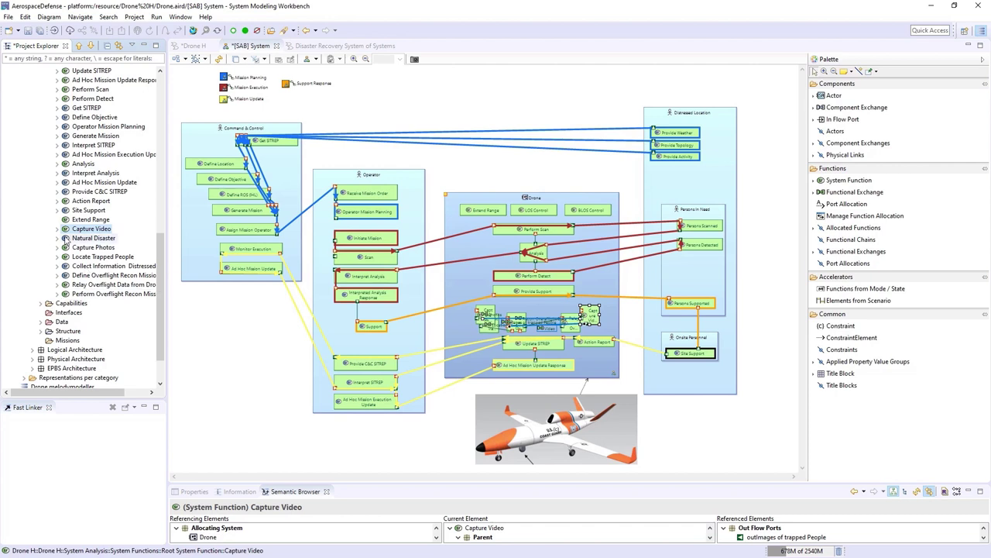
Place Natural Disaster in the Distressed Location actor, and Define Overflight Recon Mission and Collect Information Distressed Location in Command & Control
left_click_drag(85, 237, 683, 185)
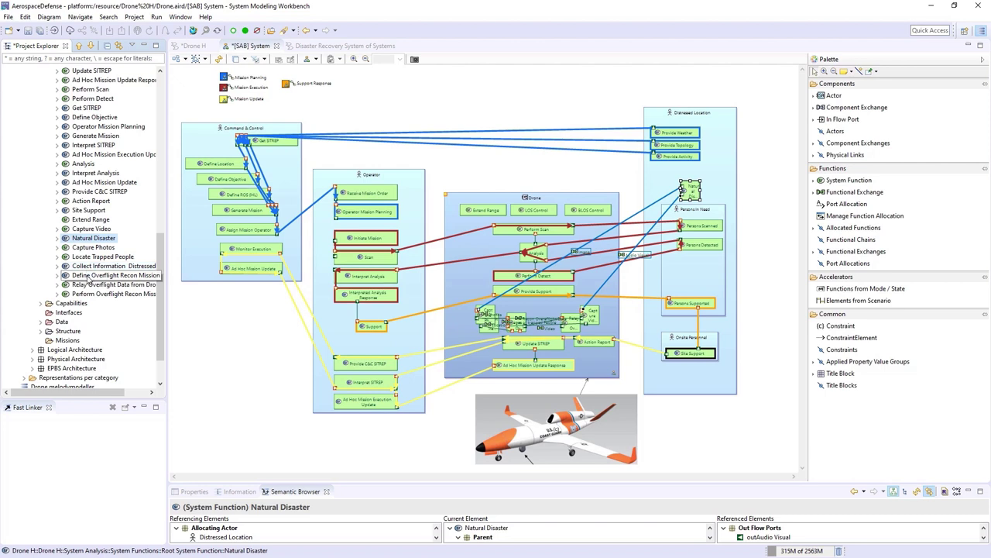
left_click_drag(88, 279, 200, 251)
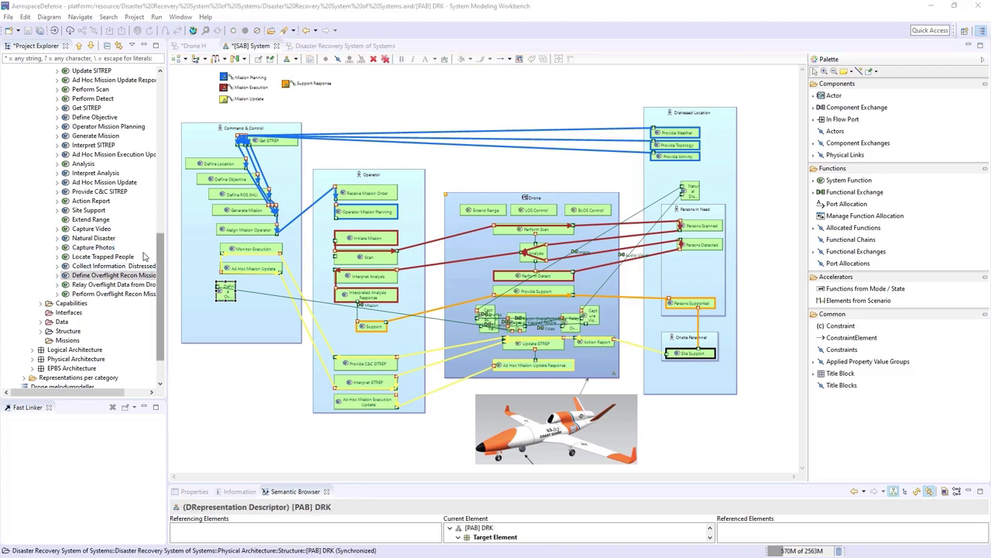
left_click_drag(144, 265, 219, 319)
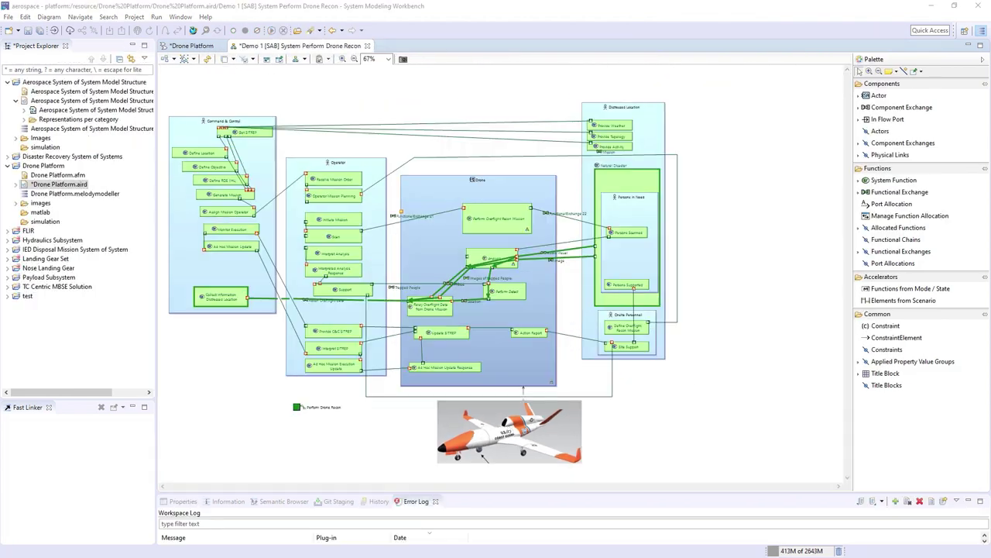
Enlarge the Perform Drone Recon functional chain marker below the Operator actor in the Demo 1 [SAB] diagram
left_click(296, 410)
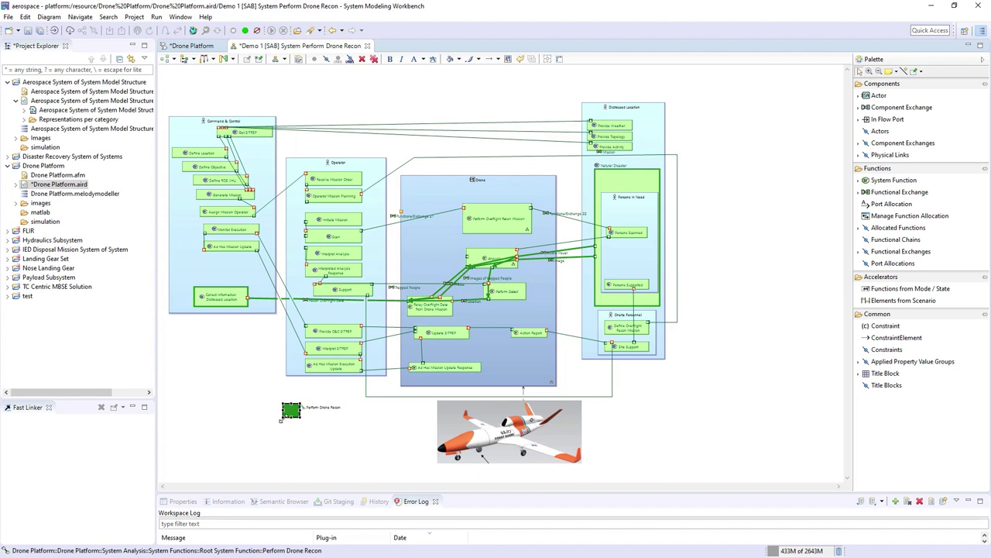
left_click(328, 428)
left_click_drag(291, 418, 291, 415)
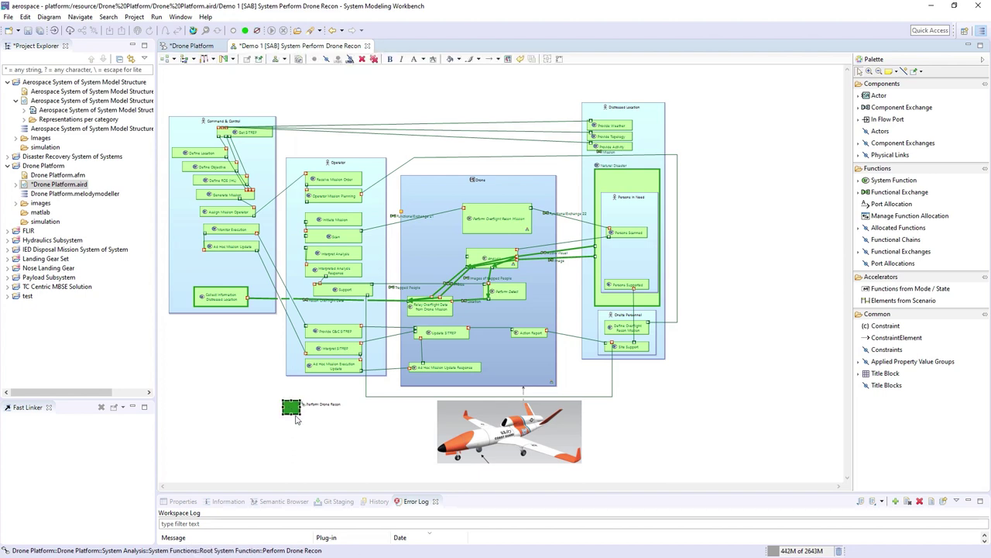
left_click(329, 424)
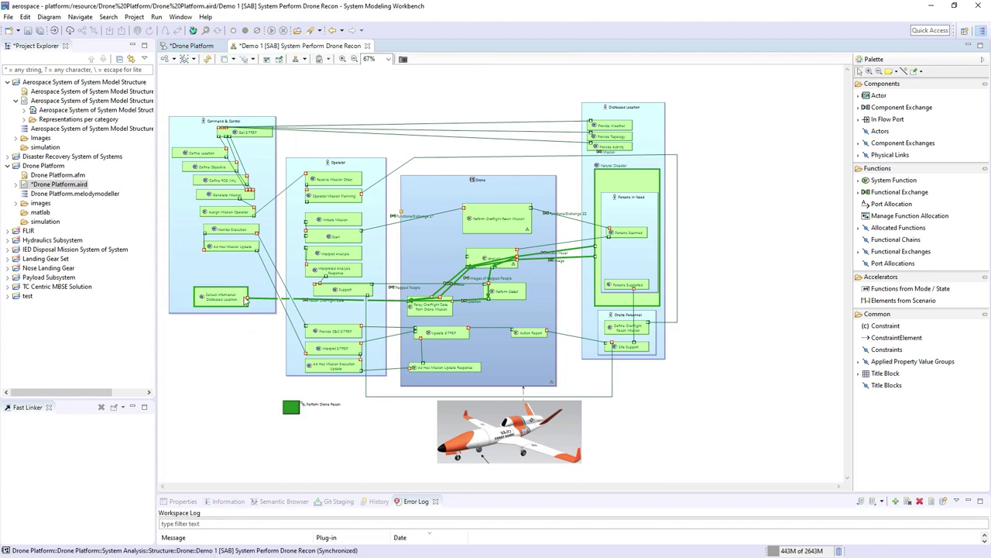
Replace the open diagram with Demo 2 [LAB] Payload Recon System all FC and enlarge its Perform Drone Recon chain marker
left_click(368, 46)
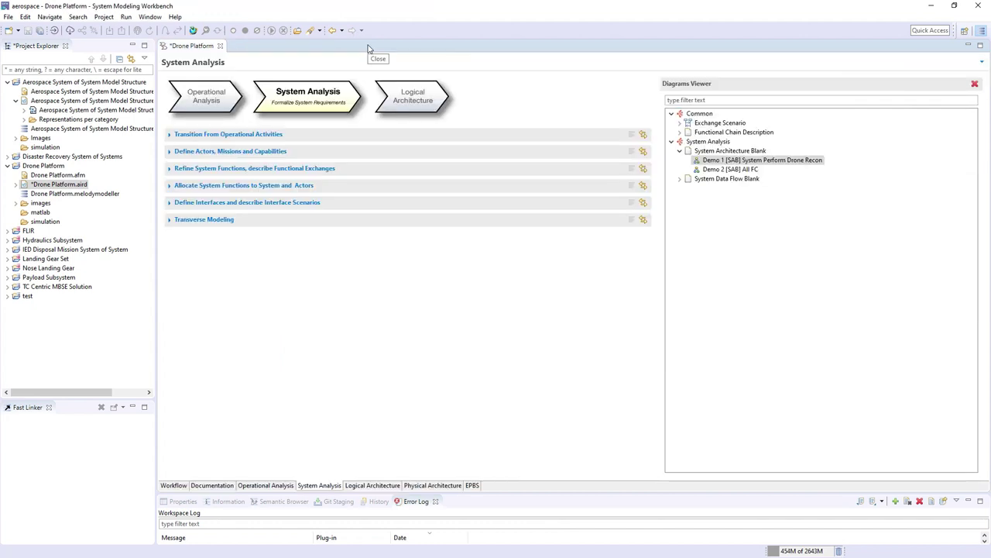
left_click(372, 96)
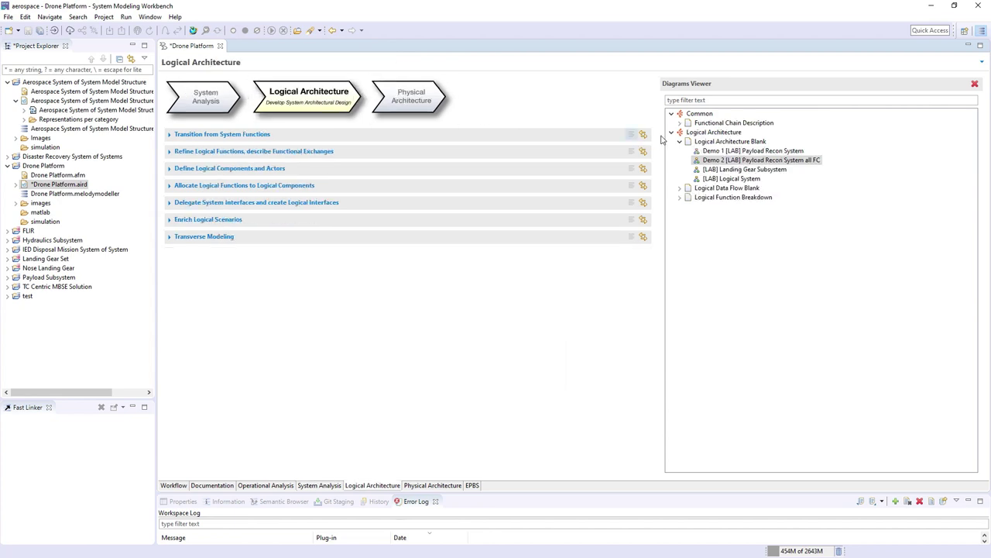
double_click(718, 161)
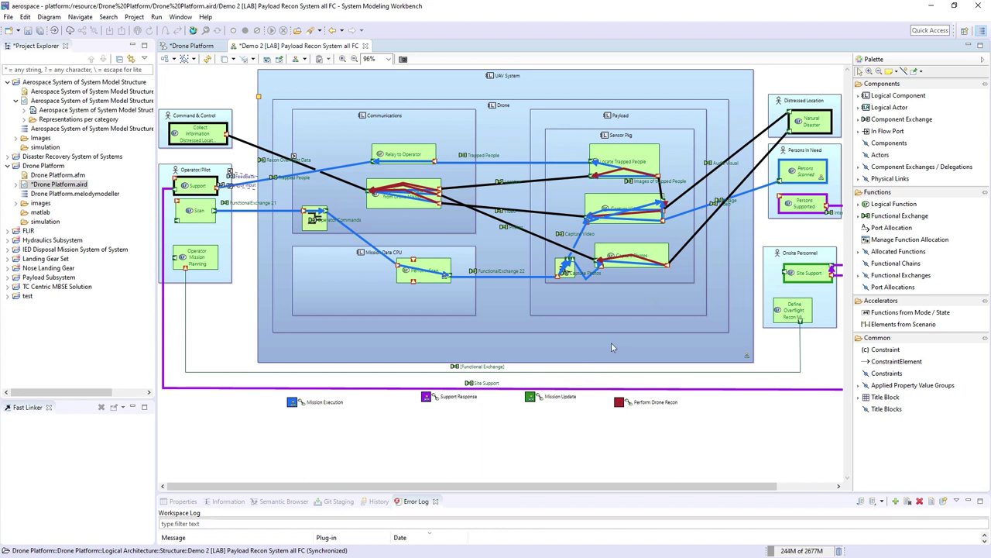
left_click(621, 406)
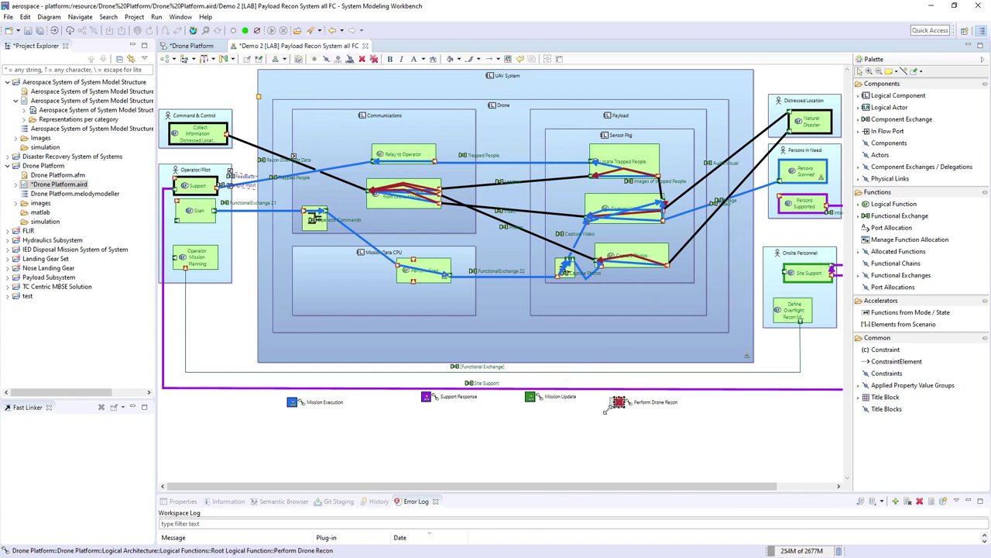
left_click(681, 429)
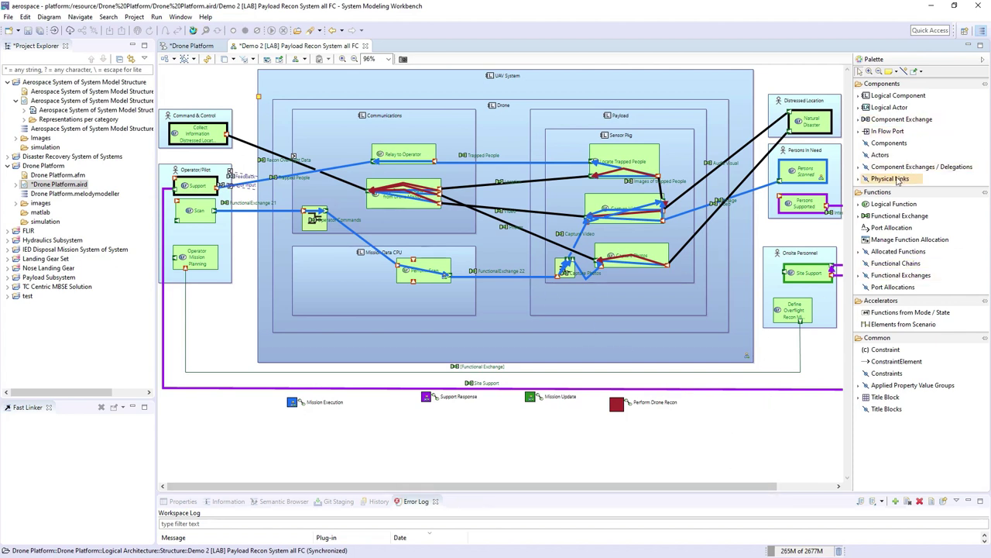
Hide the Mission Execution, Mission Update and Support Response functional chains in the logical architecture diagram
left_click(906, 268)
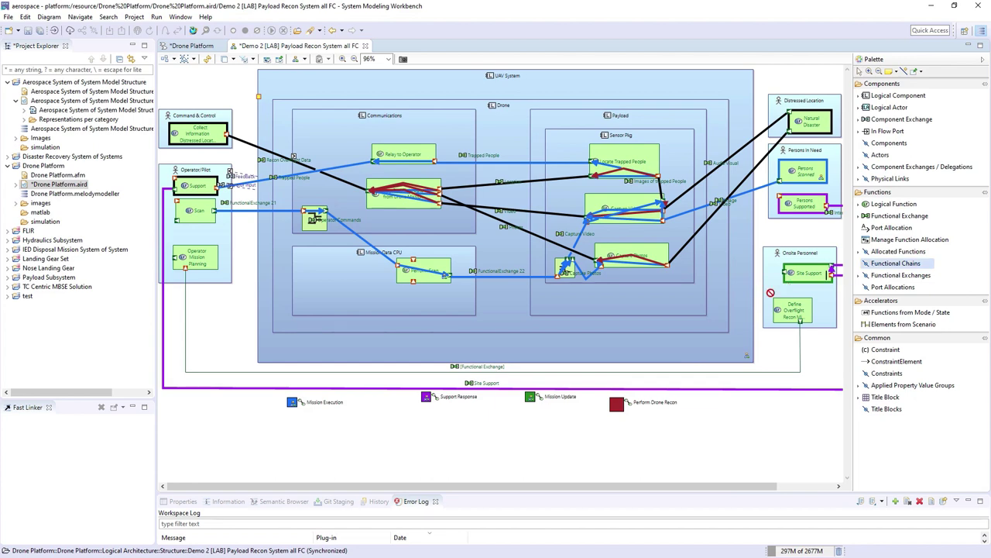
left_click(765, 298)
left_click(646, 198)
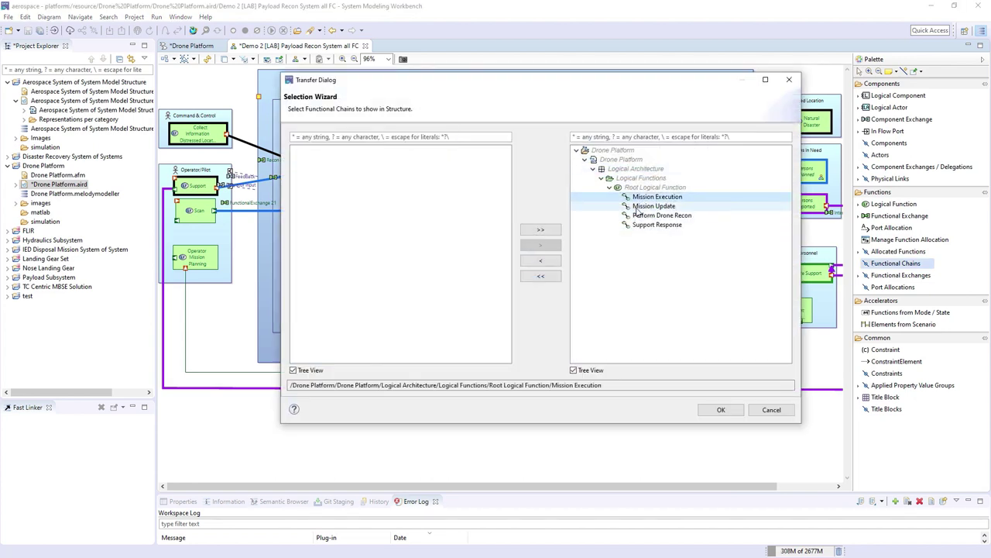
left_click(647, 206, "ctrl")
left_click(634, 227, "ctrl")
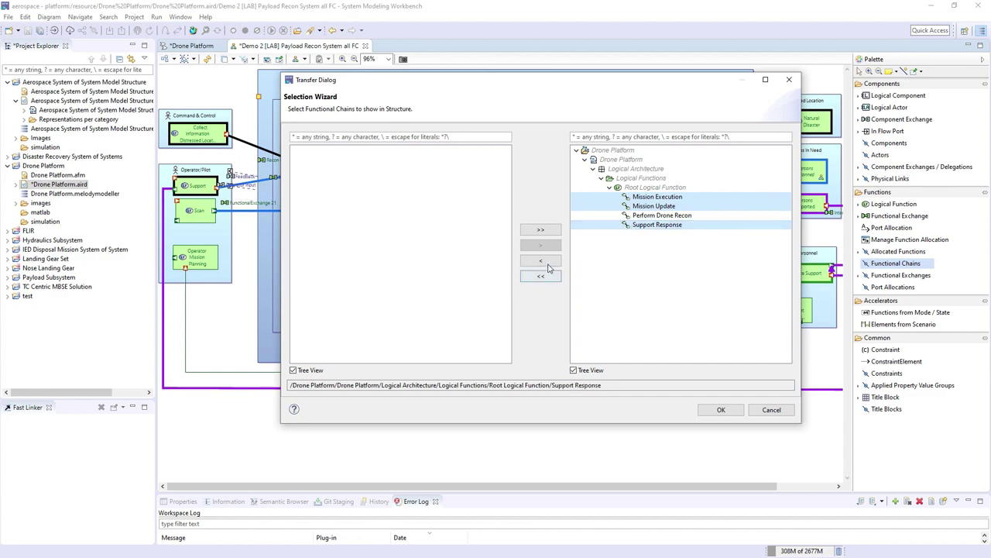
left_click(541, 262)
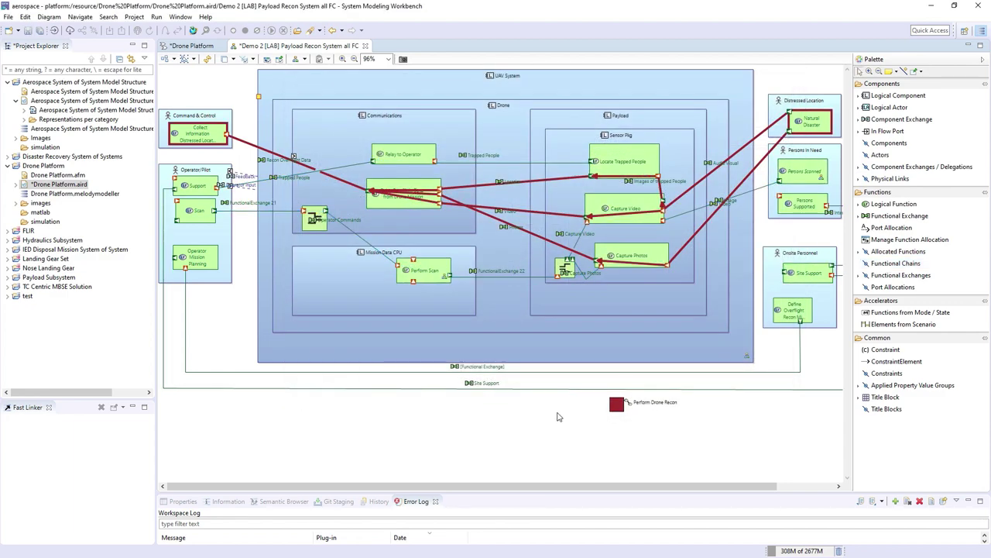
left_click(488, 463)
Open the Demo 2 [PAB] Payload Subsystem diagram from Drone Platform's Physical Architecture level and switch to the slide presentation
left_click(191, 45)
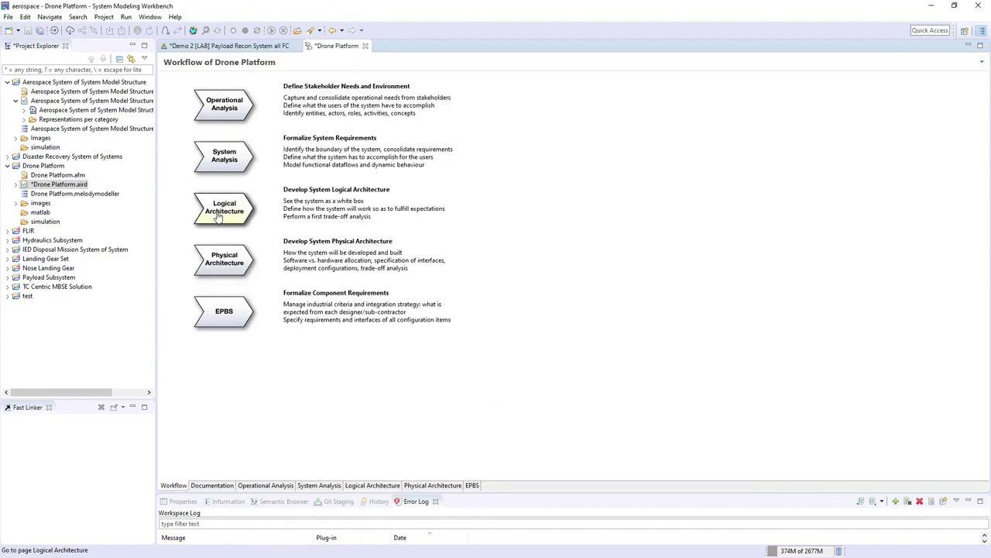
left_click(225, 255)
left_click(679, 142)
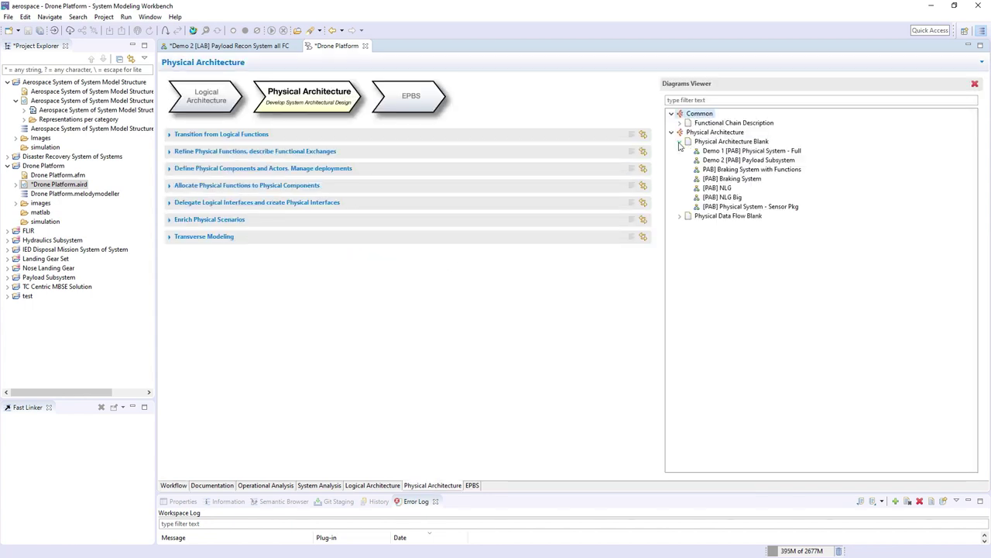
double_click(733, 161)
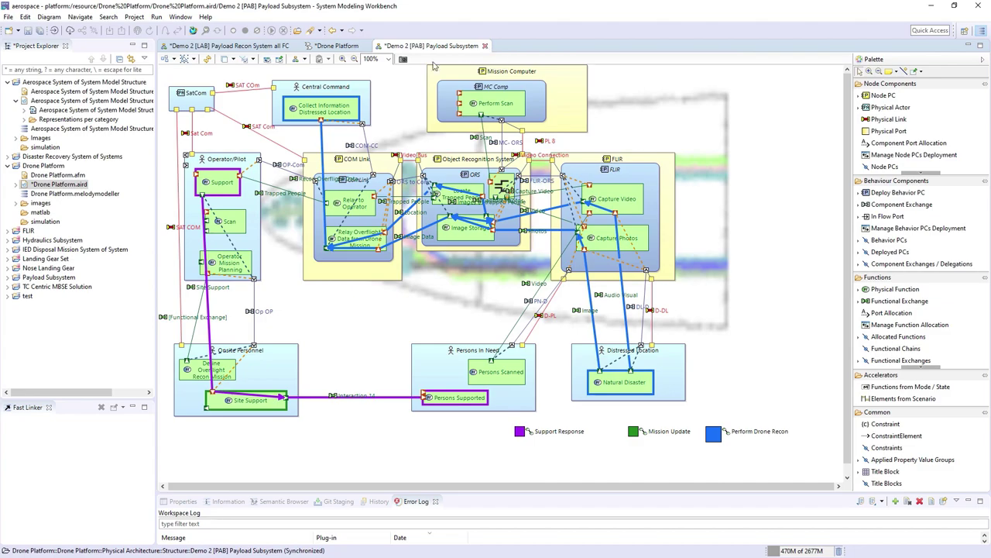
key("alt+Tab")
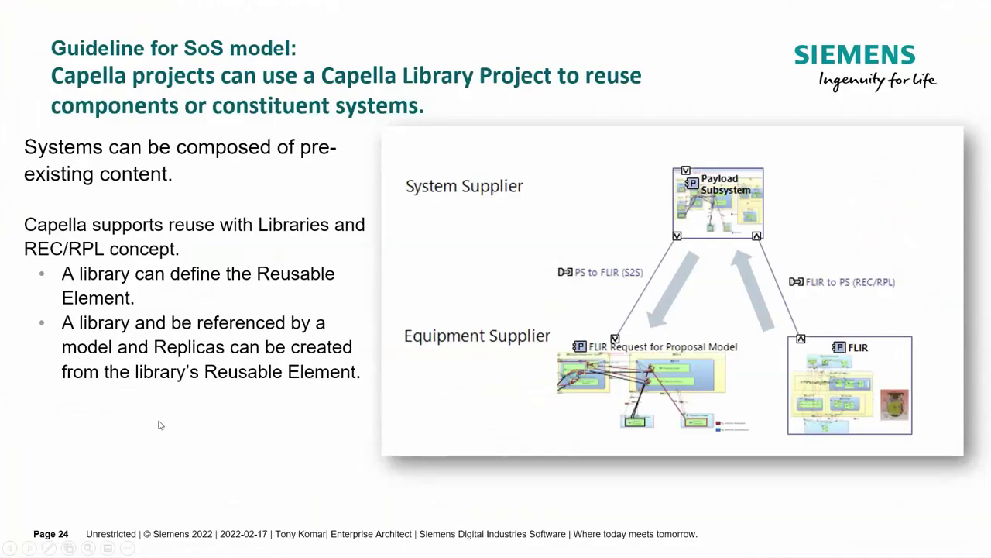
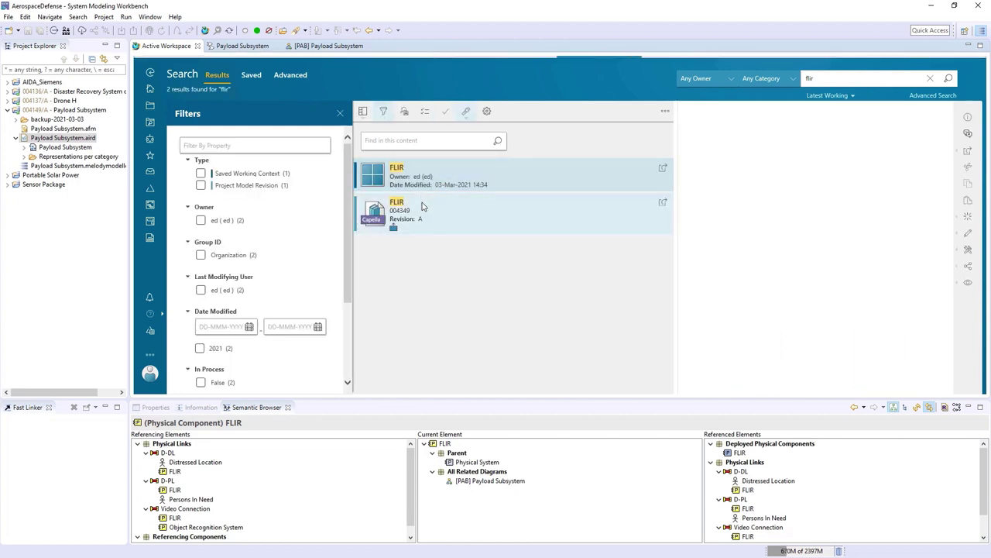
Open the FLIR Capella library revision from the search results and view its [PAB] FLIR diagram
left_click(391, 216)
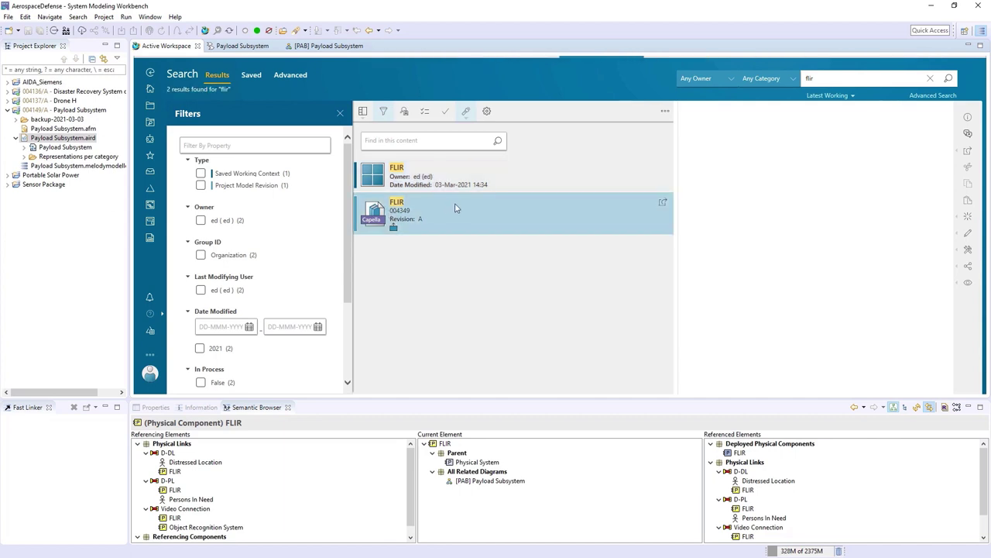
left_click(662, 205)
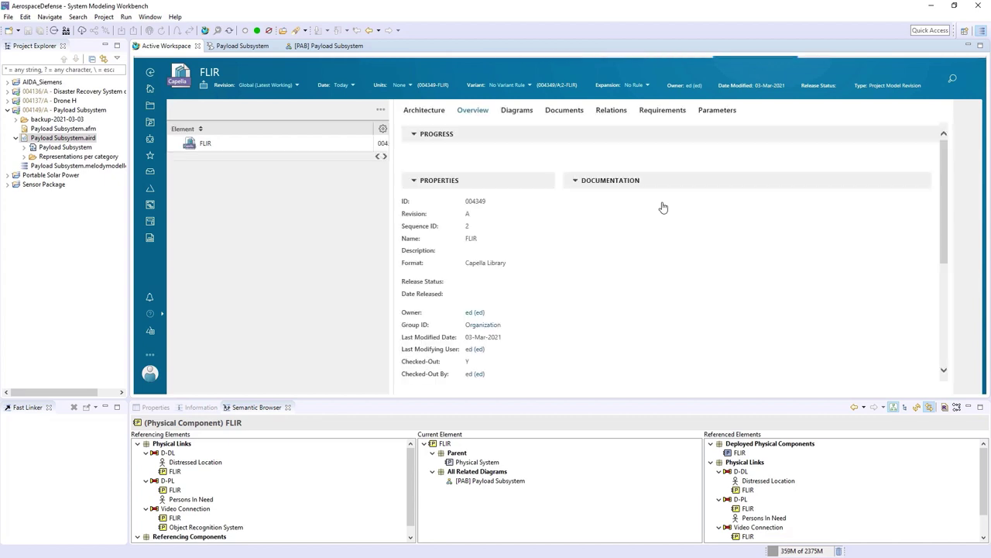
left_click(202, 146)
left_click(517, 111)
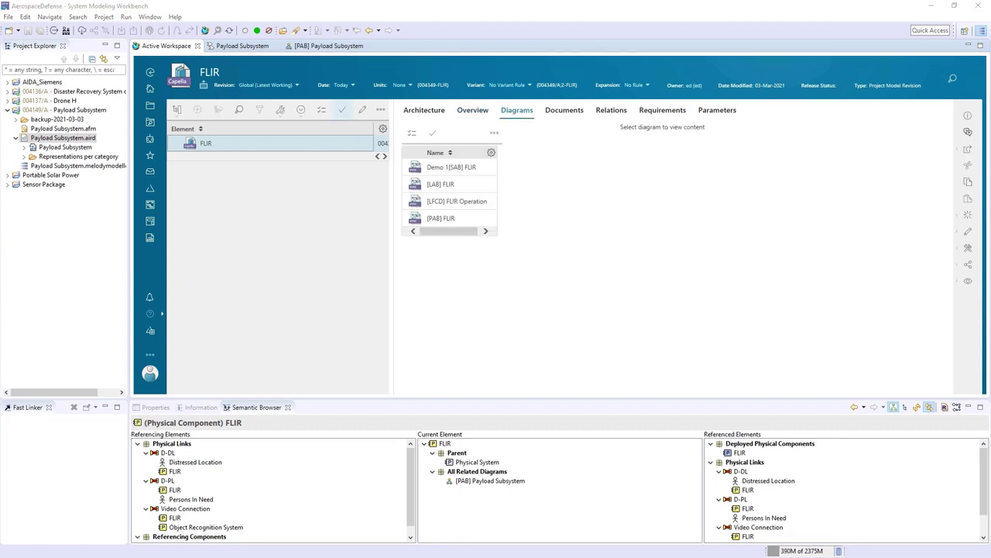
left_click(416, 222)
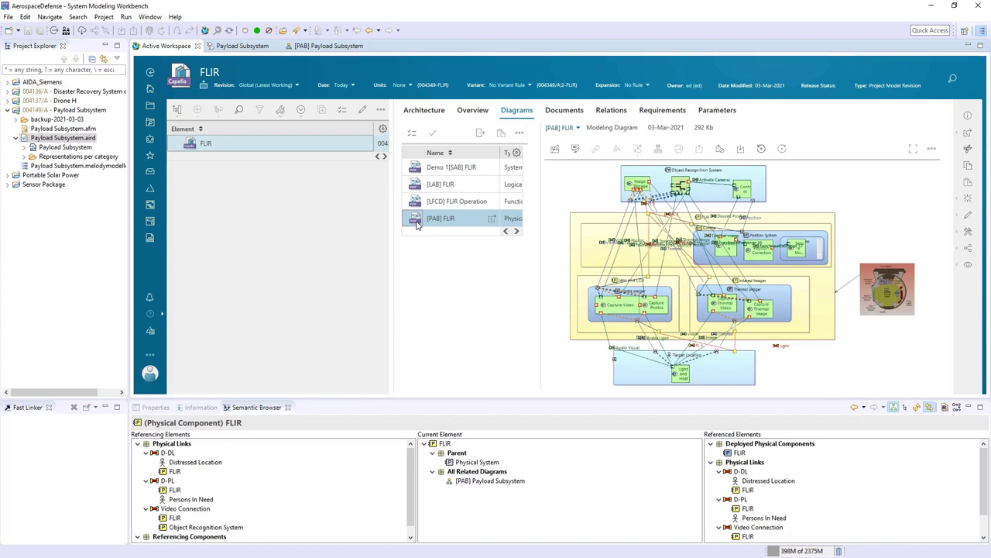
left_click(57, 236)
right_click(42, 226)
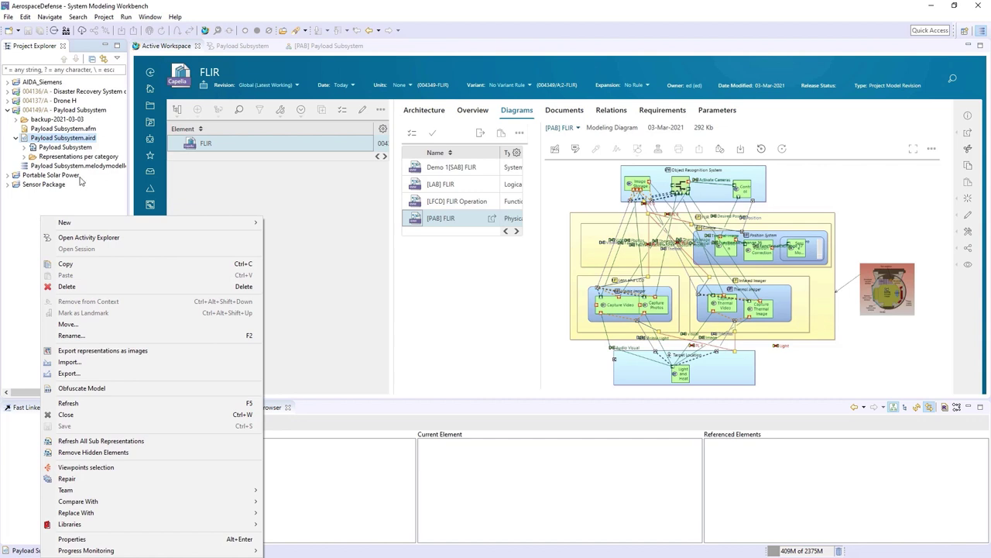
left_click(14, 213)
Get the 004349/A;2-FLIR model with checkout into the workspace and collapse its project tree
left_click(81, 31)
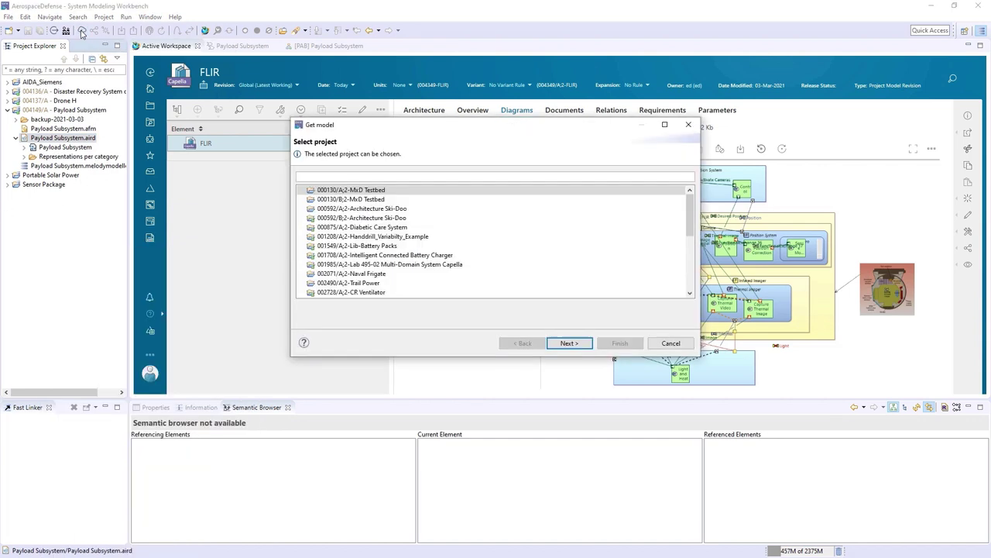
scroll(361, 222, "down", 15)
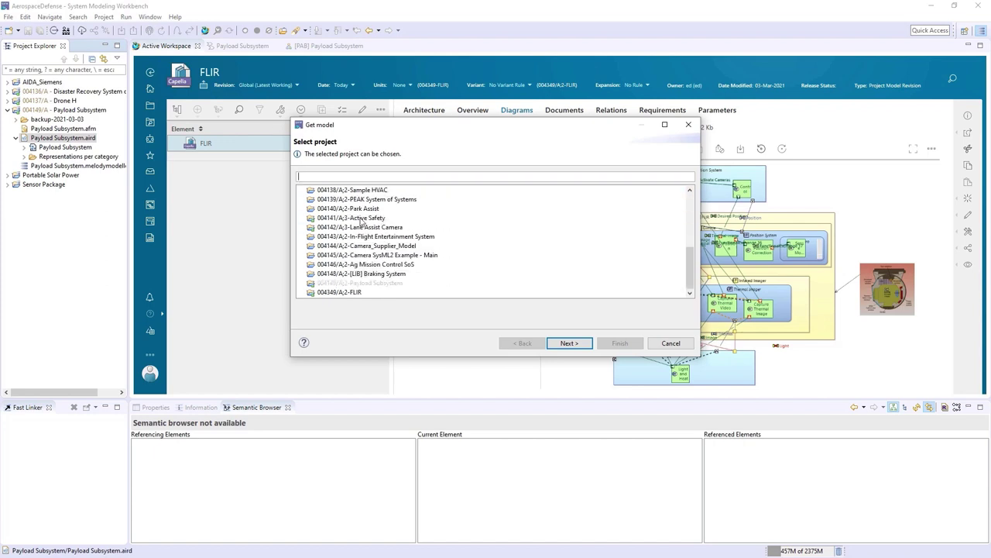
left_click(328, 293)
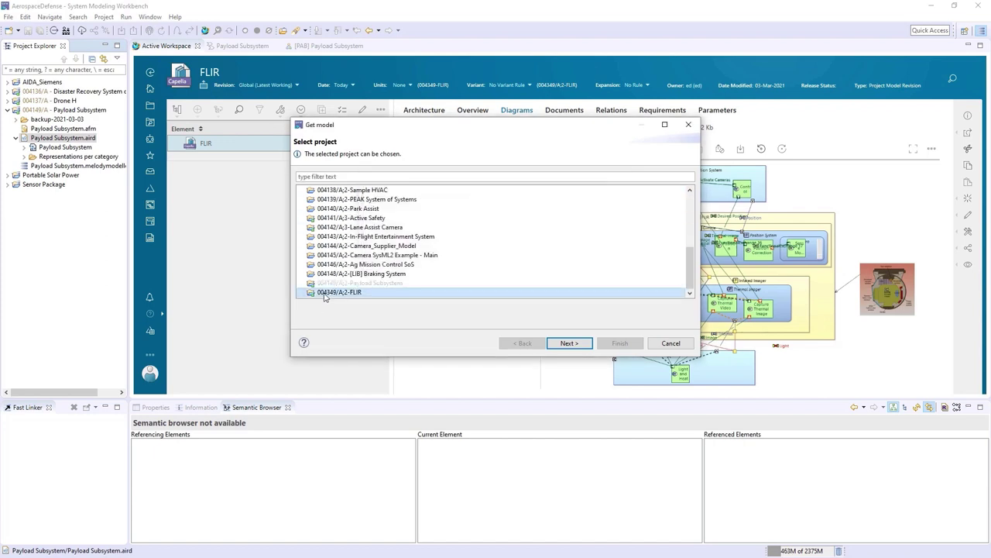
left_click(569, 343)
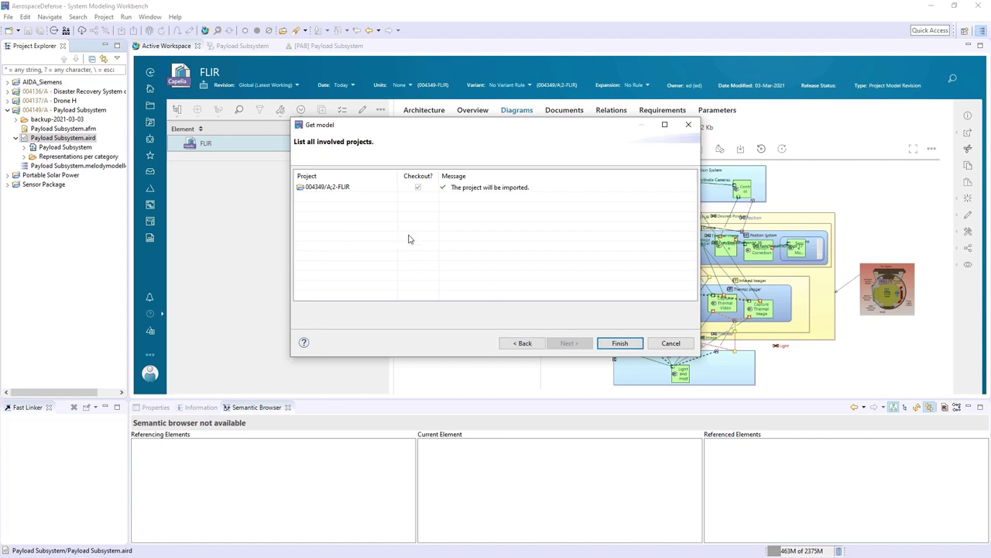
left_click(618, 344)
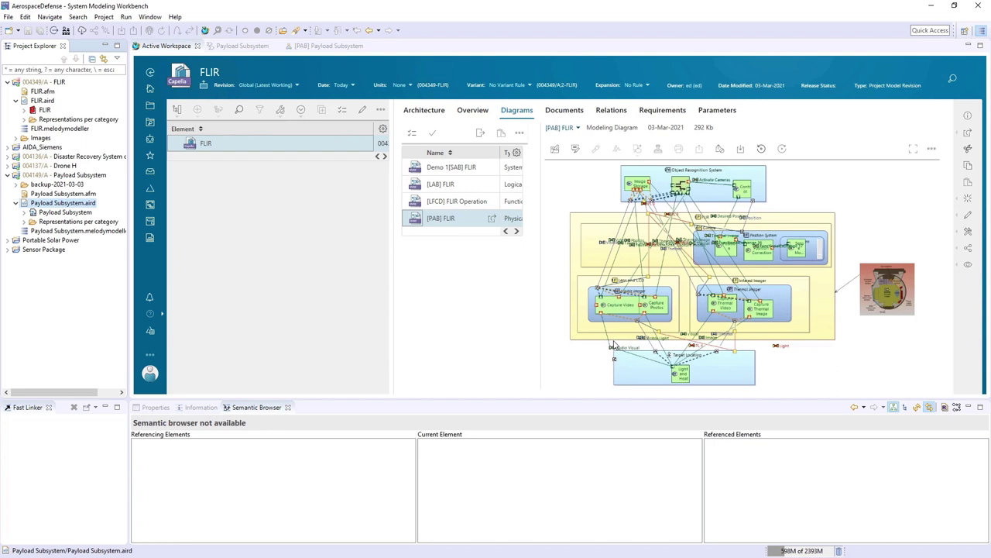
left_click(7, 81)
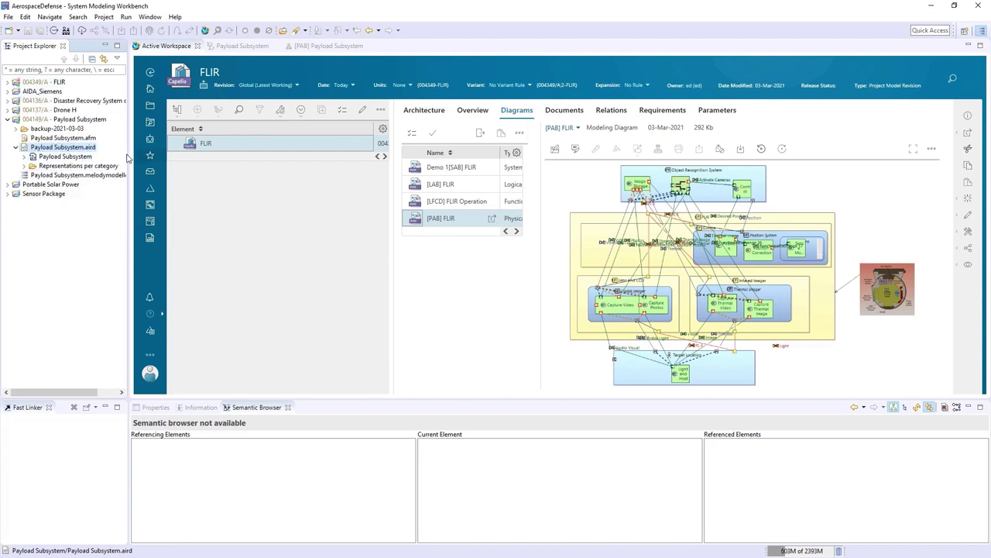
Close the Active Workspace view and add FLIR.melodymodeller as a library reference of Payload Subsystem.aird
left_click(198, 46)
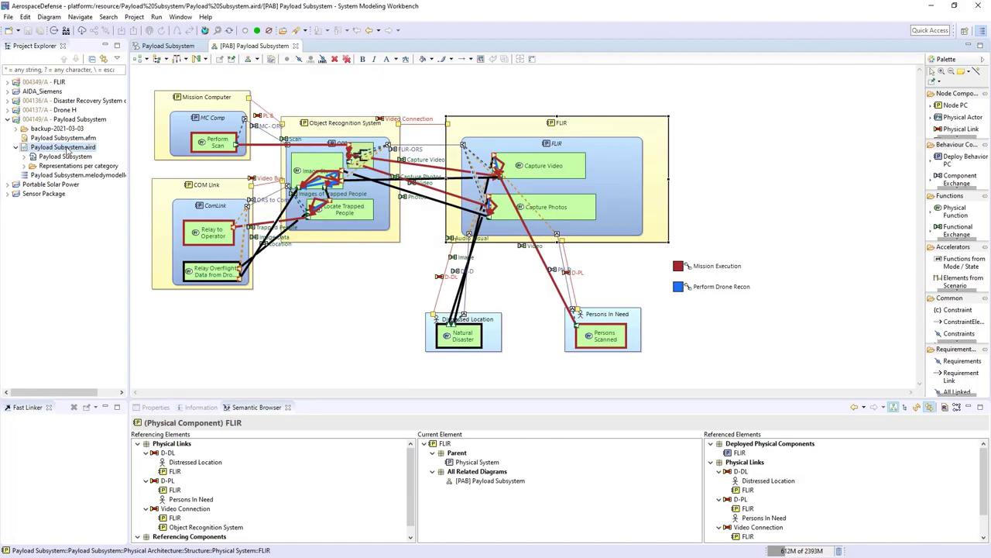
left_click(780, 141)
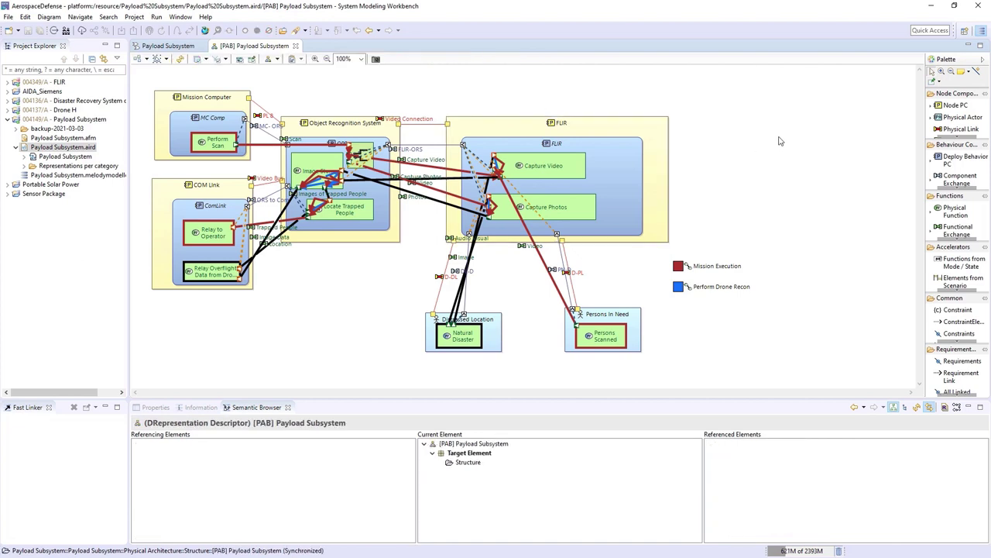
right_click(45, 150)
mouse_move(102, 456)
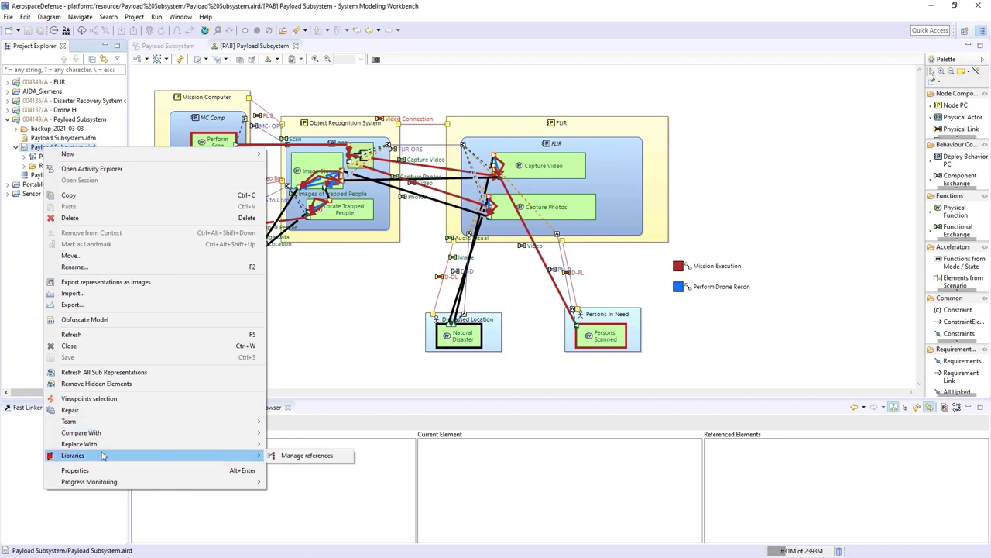
left_click(302, 455)
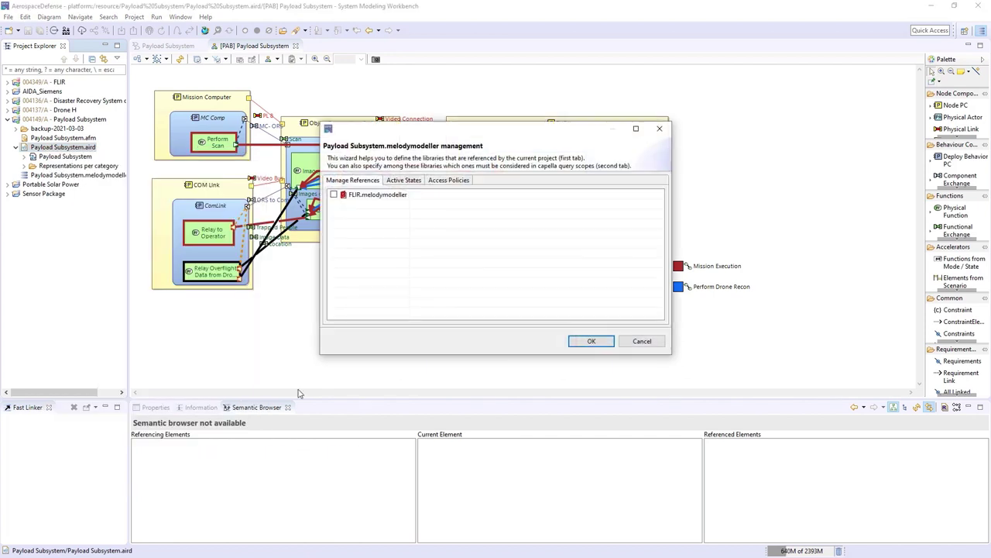
left_click(591, 341)
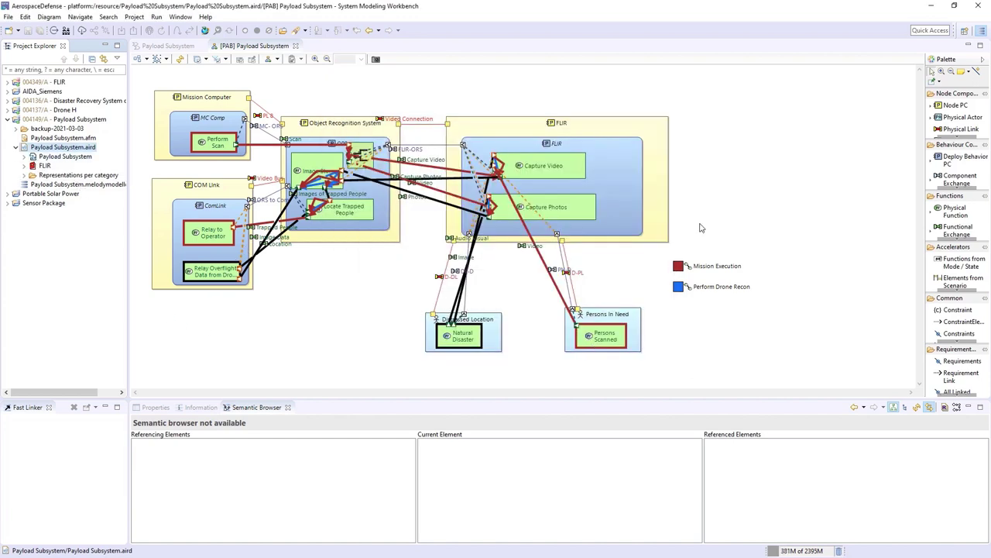
left_click(739, 140)
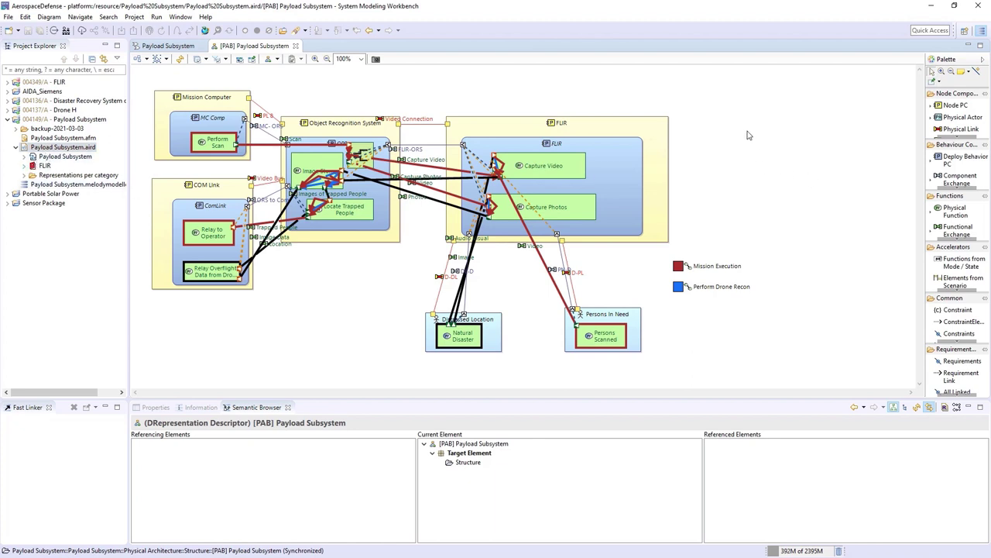
right_click(48, 148)
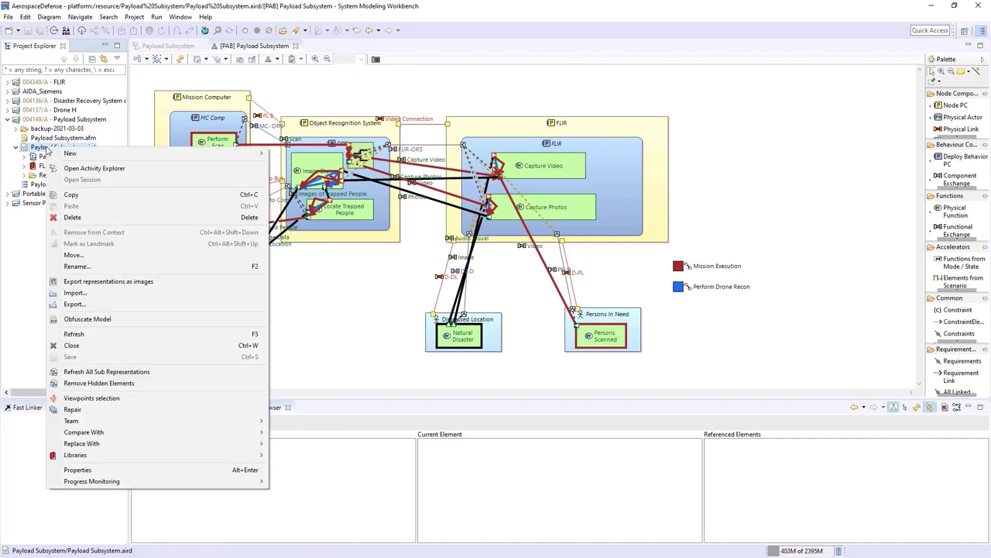
left_click(737, 200)
Instantiate an RPL in the [PAB] Payload Subsystem diagram from the FLIR REC, choosing the FLIR library's REC Catalog and default parent locations
right_click(737, 200)
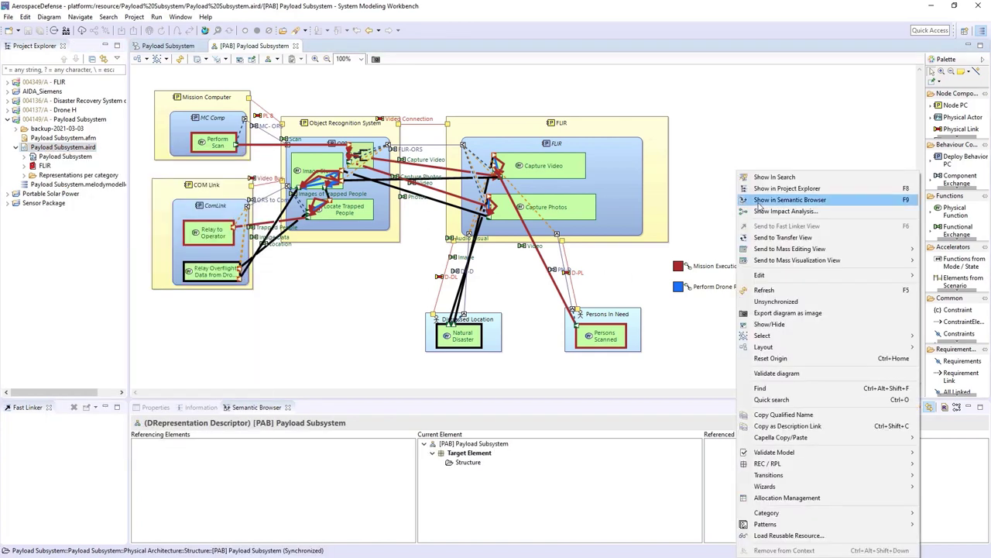
mouse_move(781, 471)
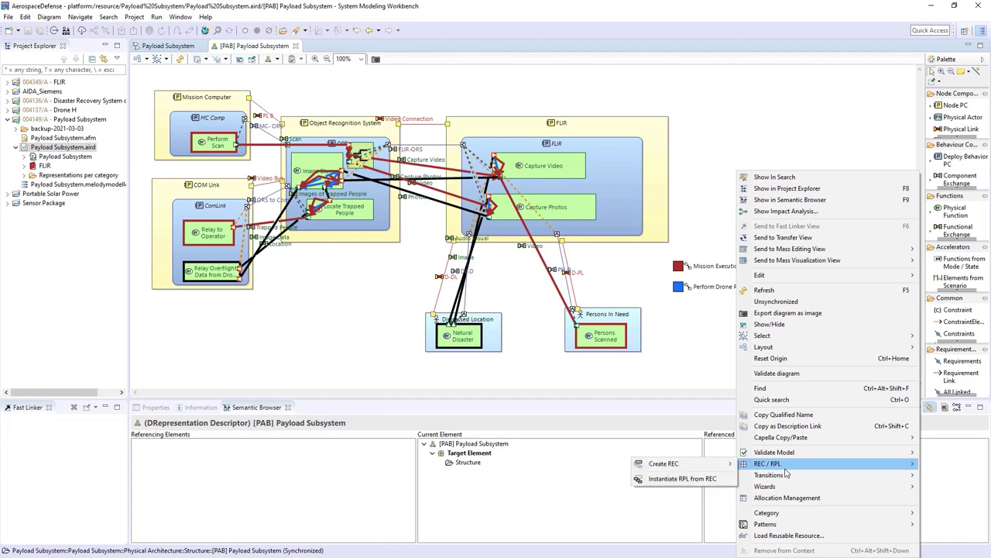
left_click(678, 479)
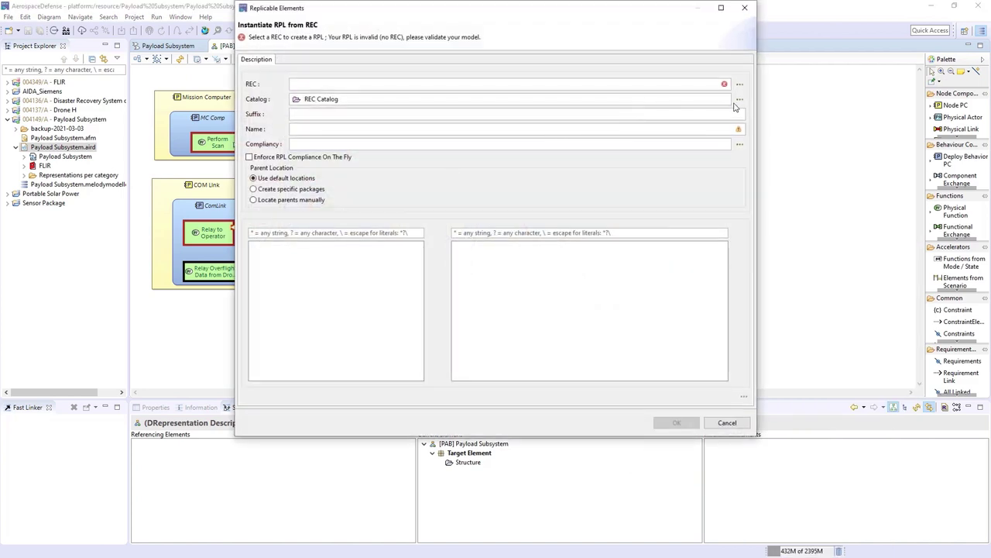
left_click(739, 101)
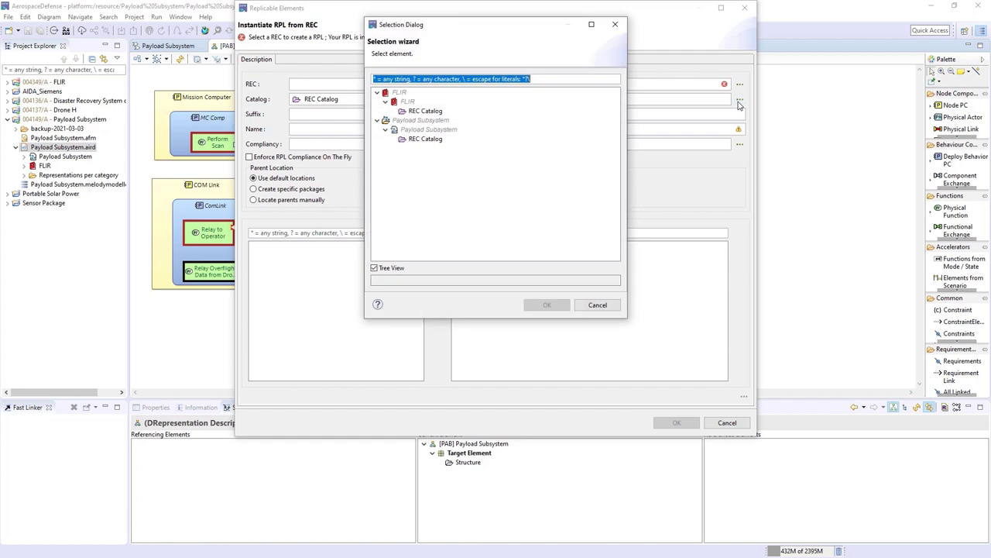
left_click(404, 112)
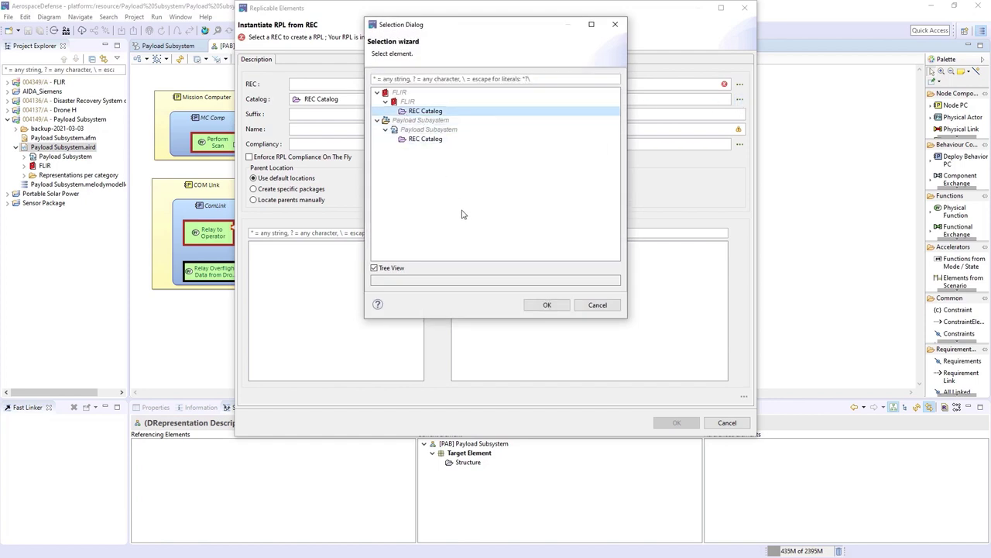
left_click(536, 307)
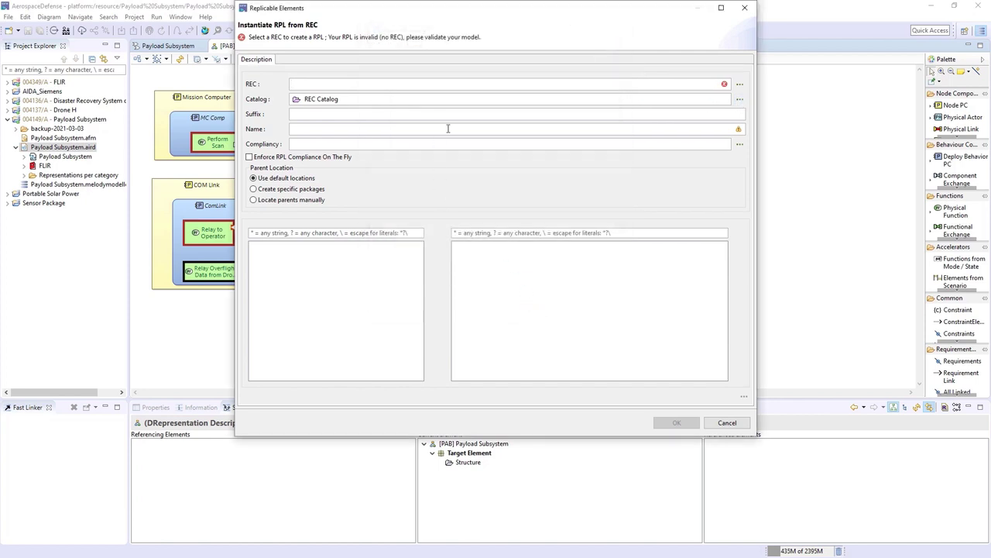
left_click(740, 86)
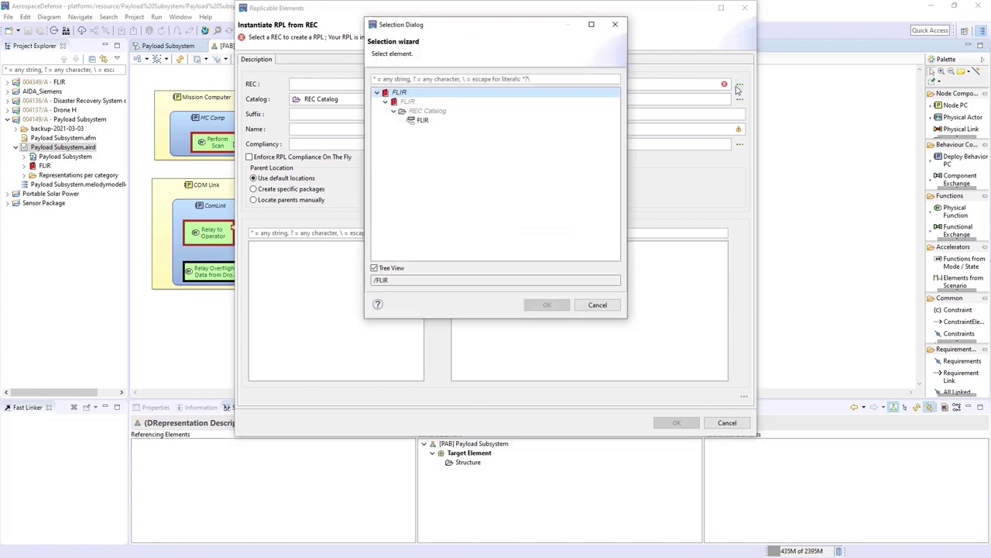
left_click(418, 120)
left_click(543, 305)
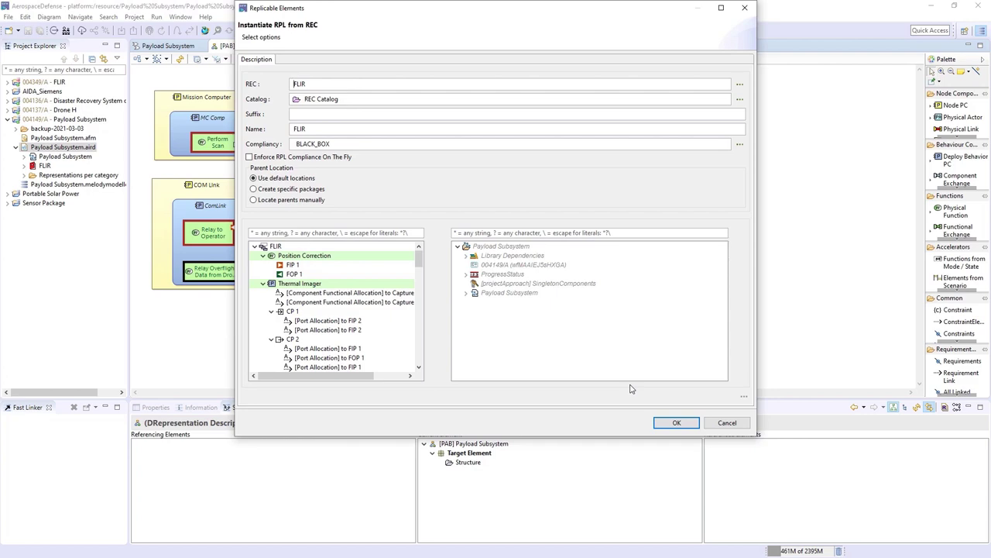
left_click(671, 423)
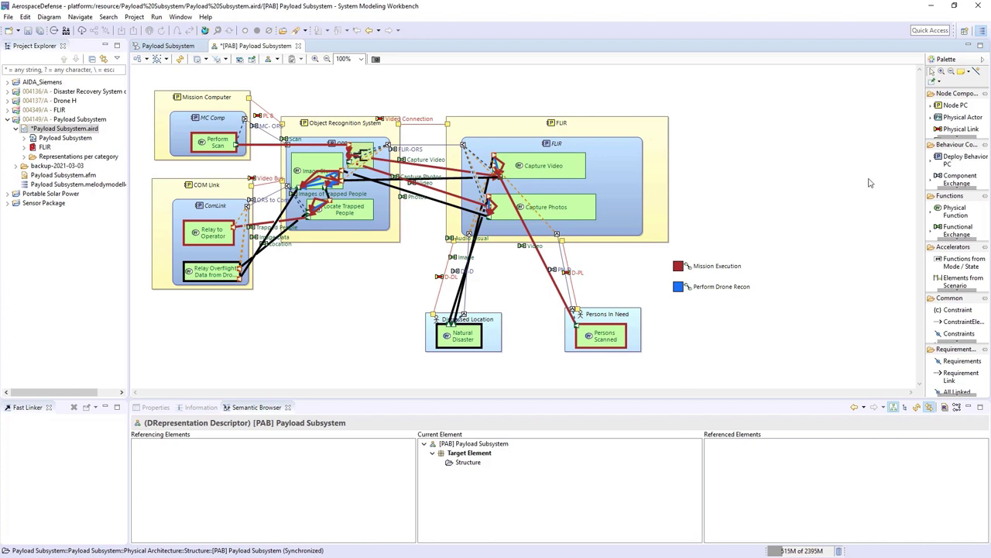
Start choosing the node PCs to show in the Payload Subsystem diagram and add the instantiated FLIR component
left_click(947, 146)
left_click(957, 154)
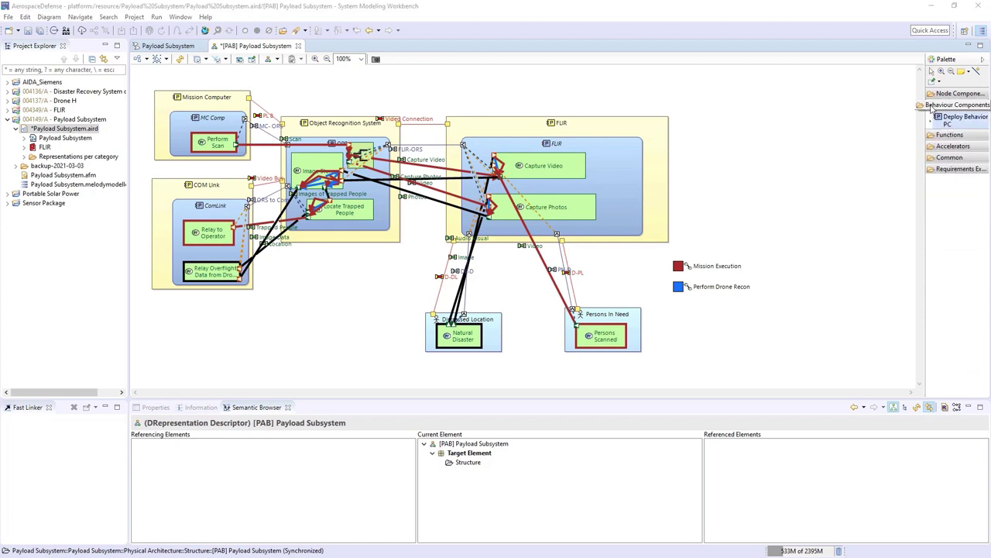
left_click(951, 93)
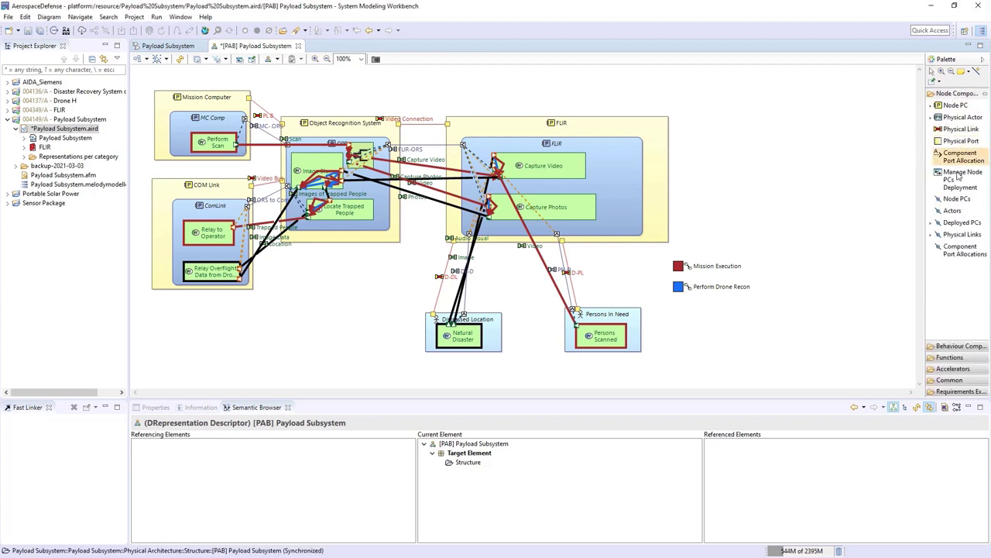
left_click(956, 199)
left_click(809, 161)
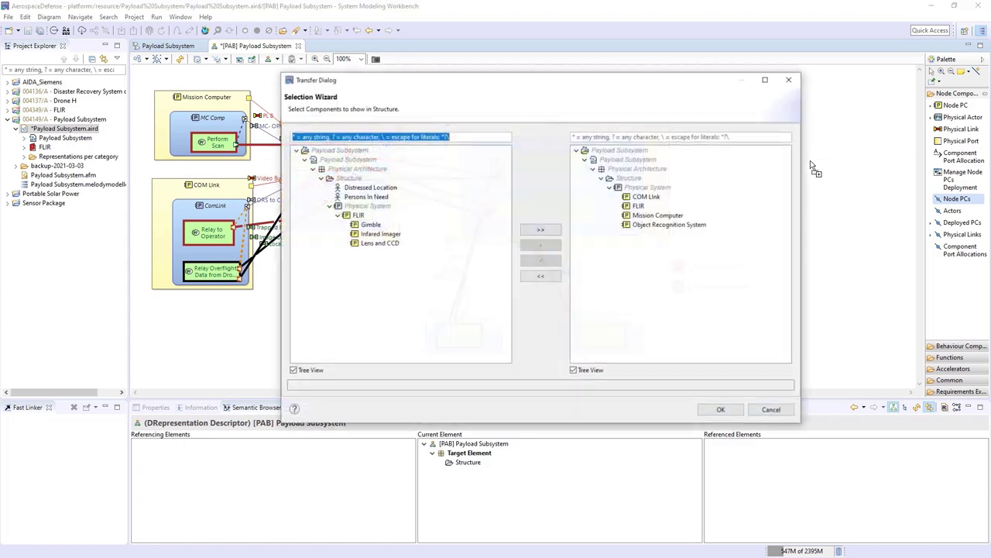
left_click(361, 215)
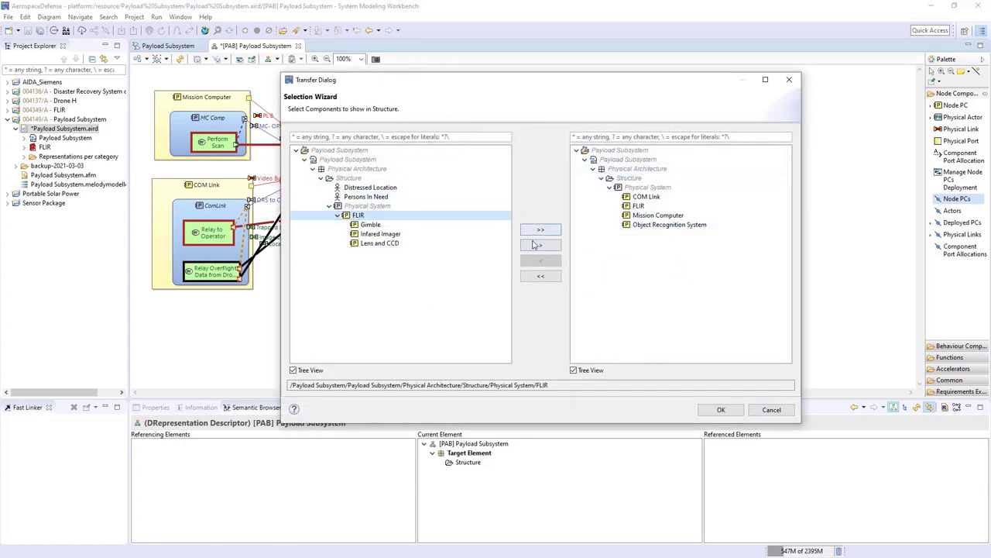
left_click(538, 247)
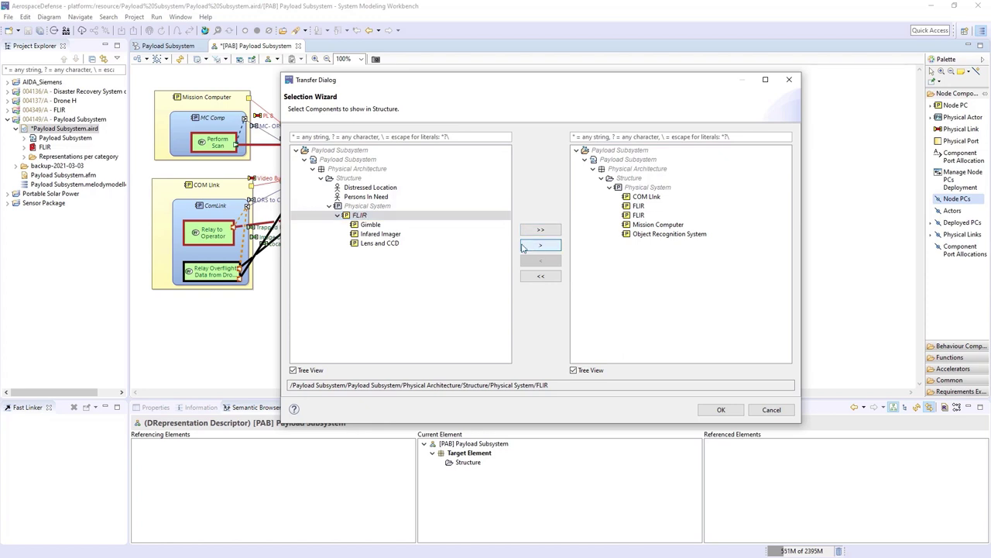
Include FLIR's Gimble, Infared Imager and Lens and CCD among the shown components, and place the new FLIR block beside the existing one
left_click(383, 225)
double_click(401, 225)
left_click(393, 224)
double_click(414, 226)
left_click(381, 226)
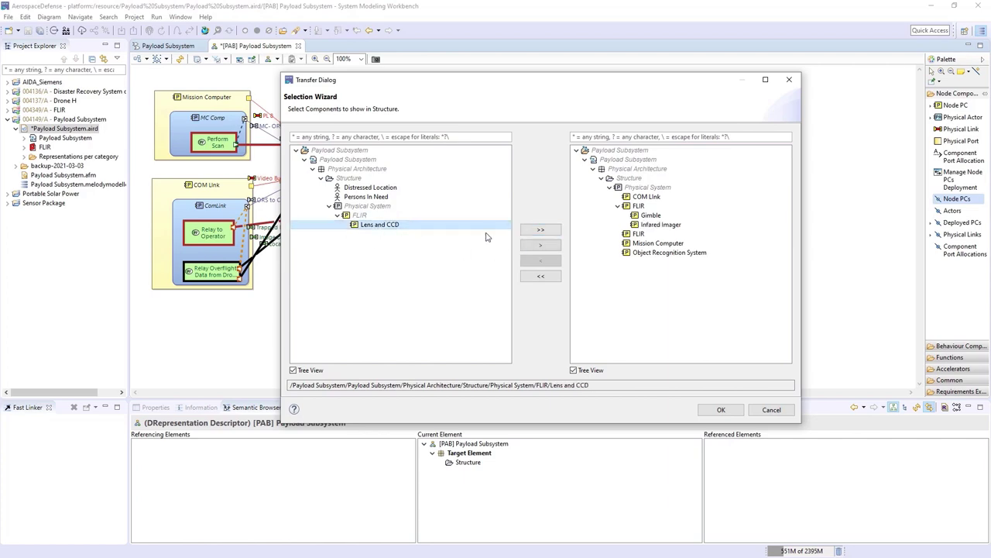
left_click(541, 245)
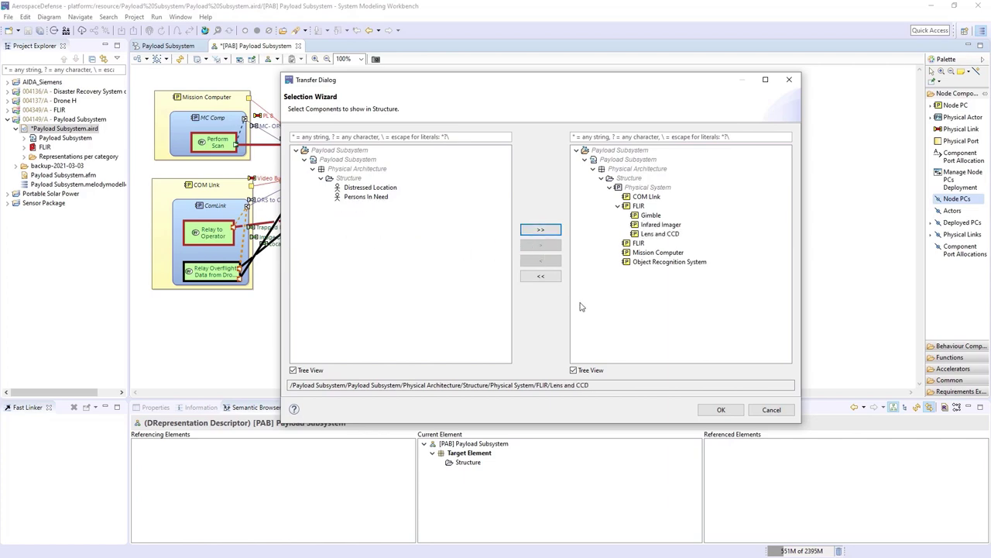
left_click(721, 409)
left_click_drag(841, 211, 726, 172)
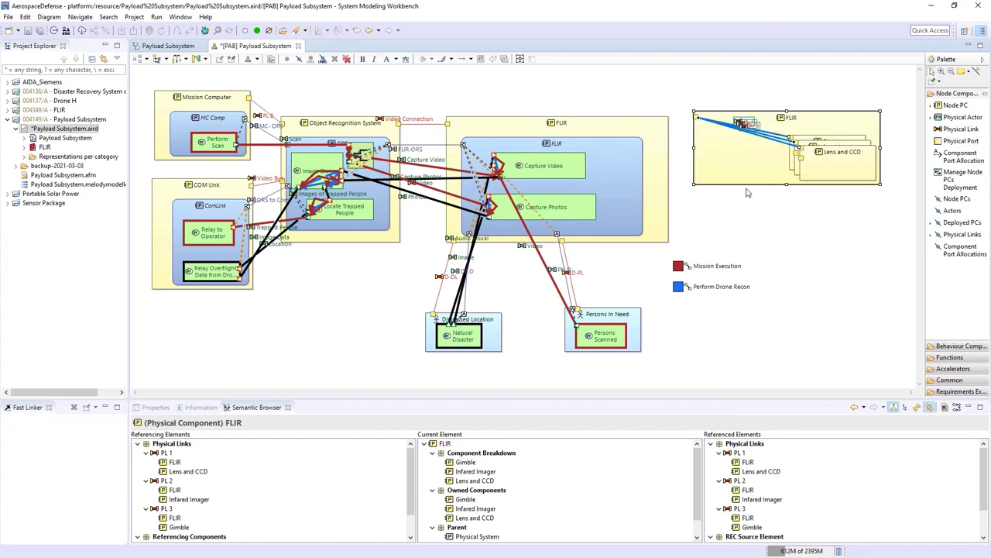
Enlarge the new FLIR block, spread out its inner components, and place the deployed Thermal Imager inside Infared Imager
left_click_drag(786, 184, 787, 246)
left_click_drag(825, 174, 729, 175)
left_click_drag(820, 147, 829, 170)
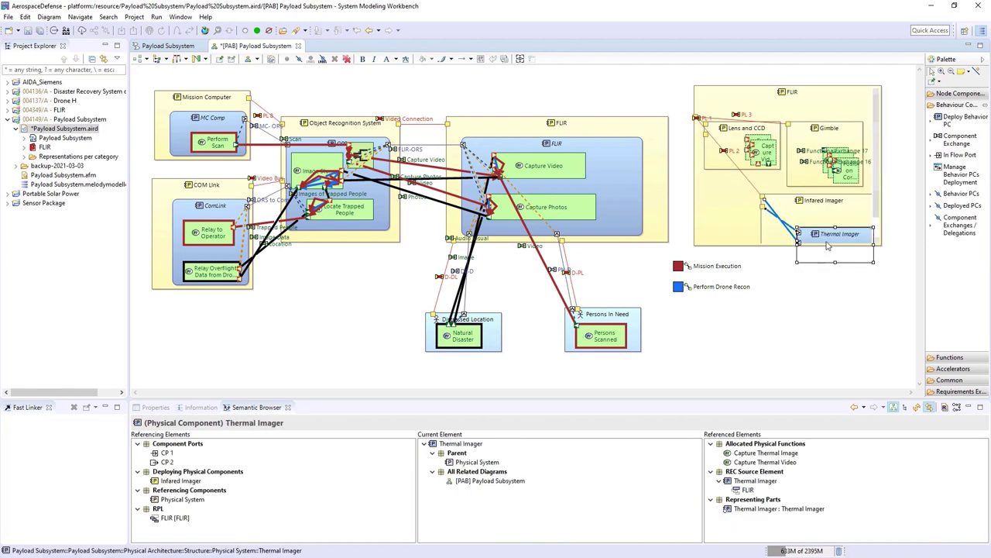
left_click_drag(807, 223, 787, 203)
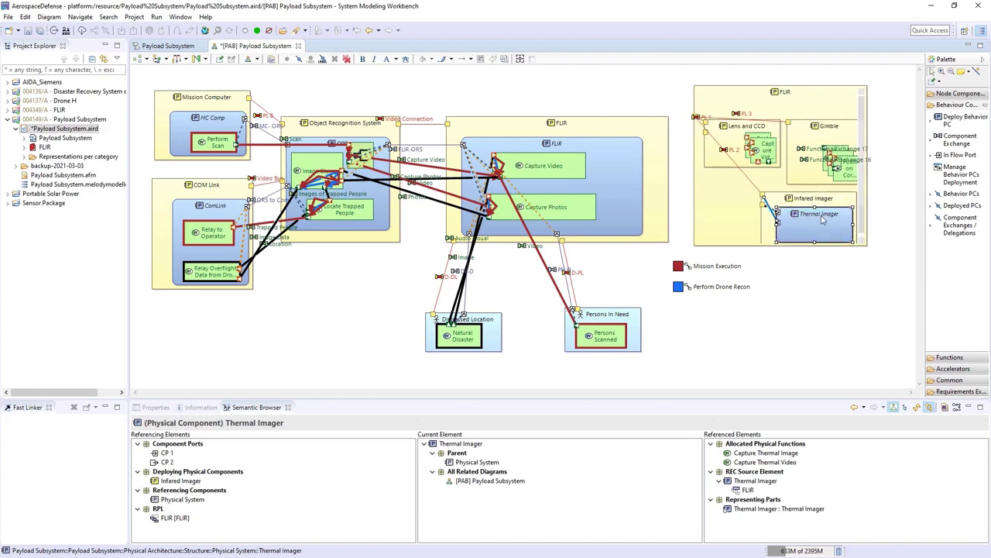
Show the deployed component Position System inside Gimble in the new FLIR block
left_click(953, 206)
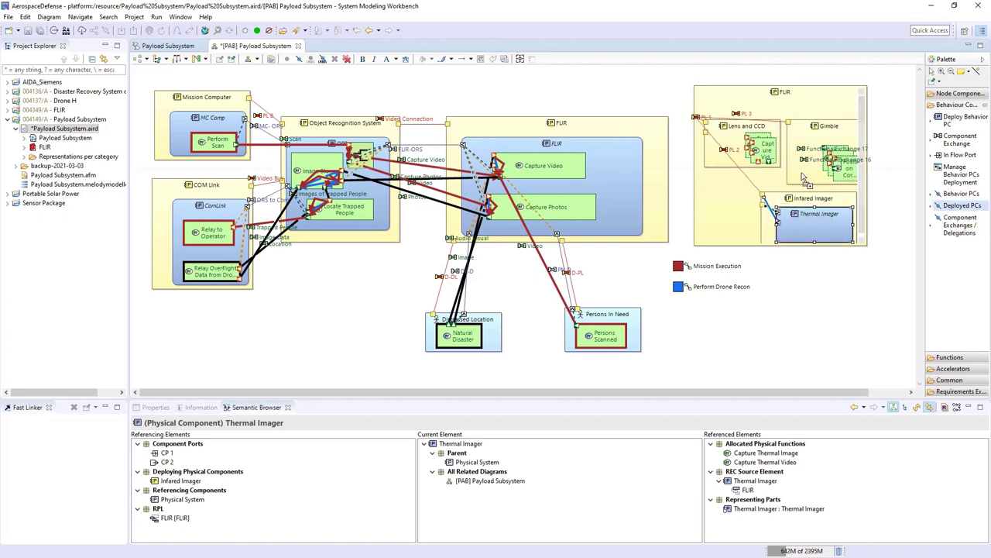
left_click(806, 178)
left_click(391, 196)
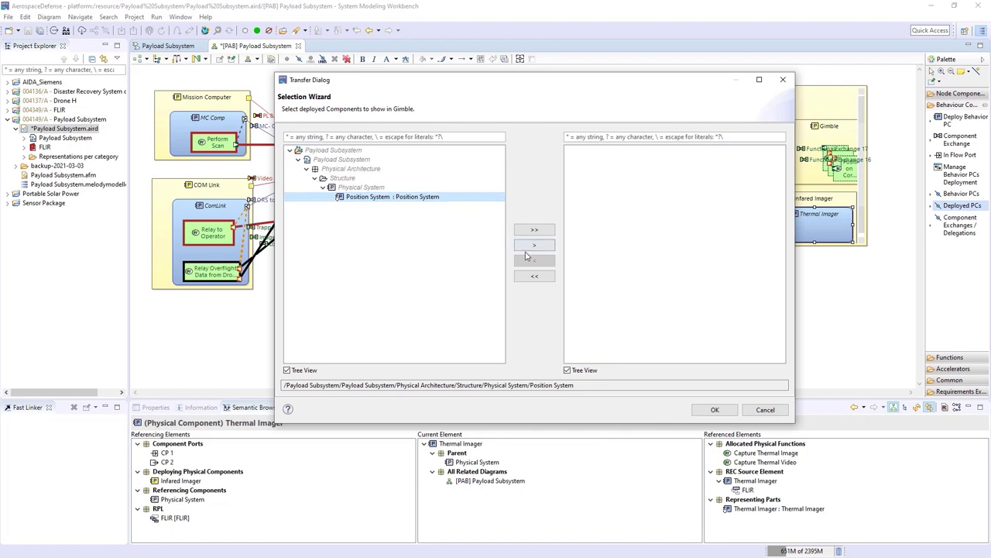
left_click(533, 245)
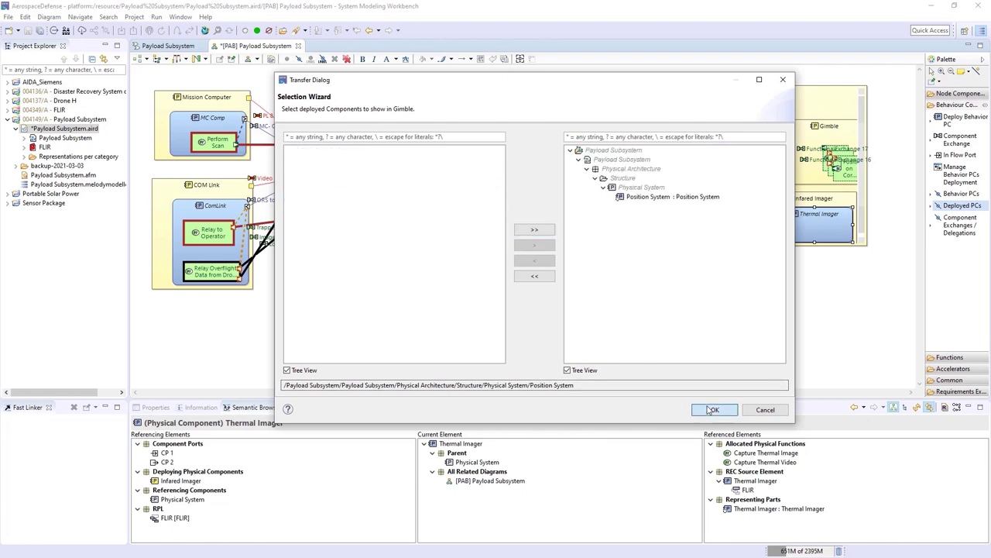
left_click(714, 410)
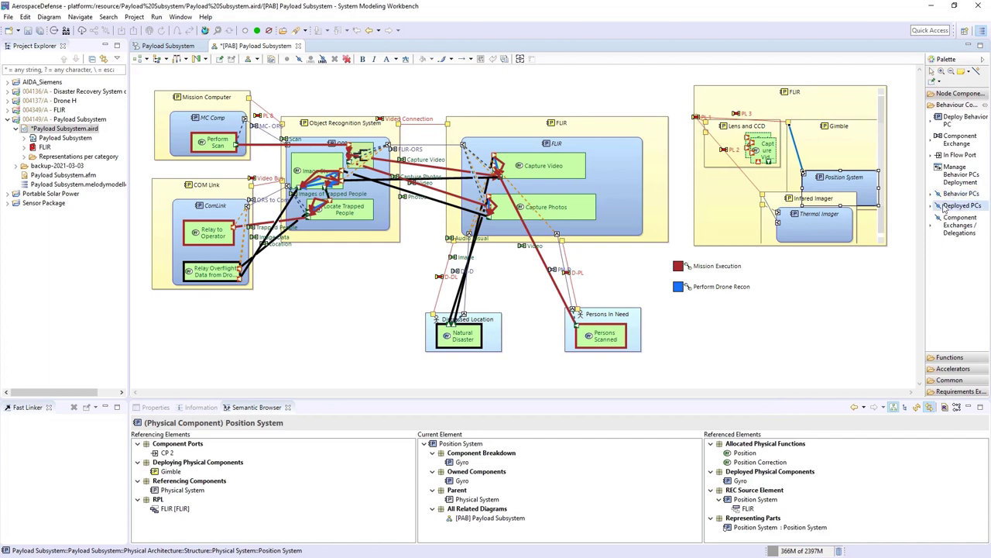
Show the deployed component Visible Imager inside Lens and CCD
left_click(725, 144)
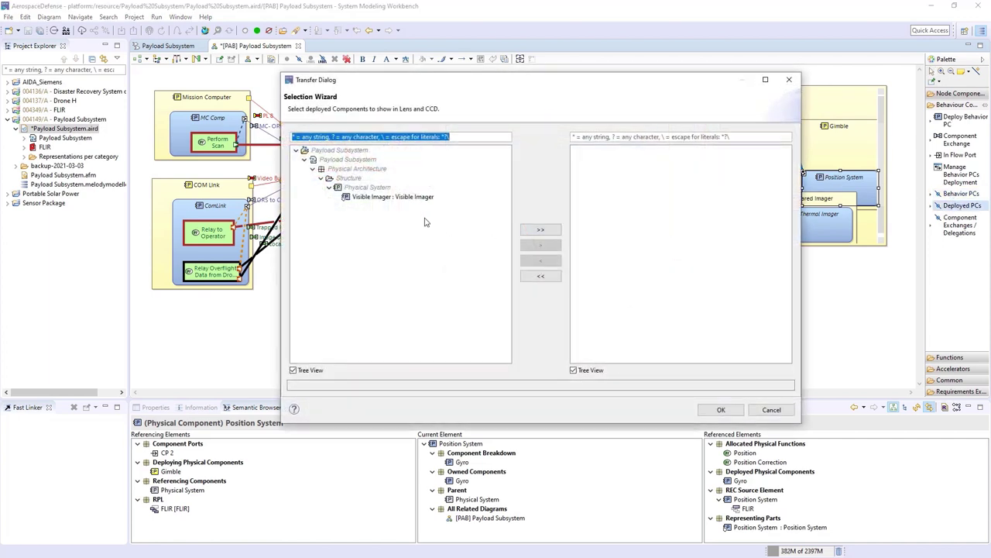
left_click(372, 197)
left_click(540, 246)
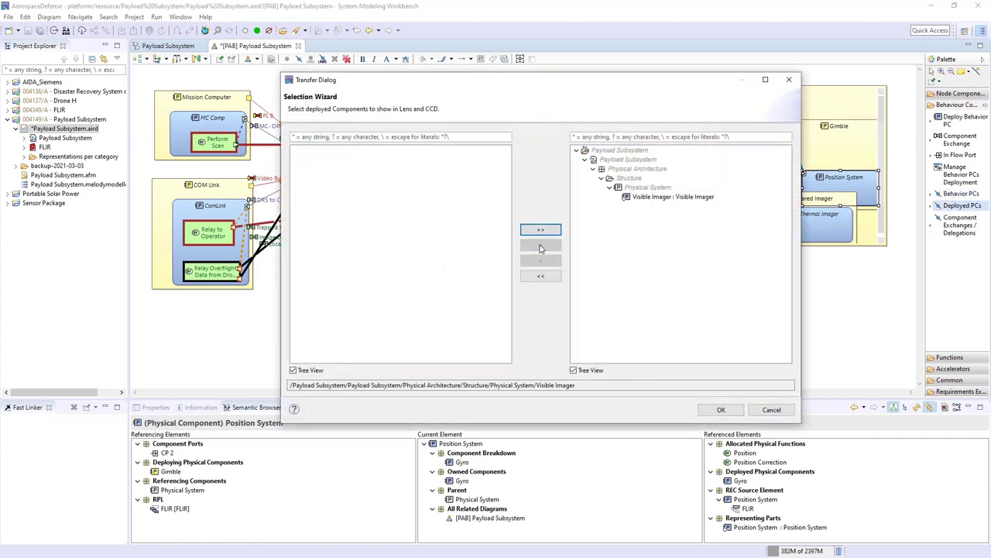
left_click(716, 408)
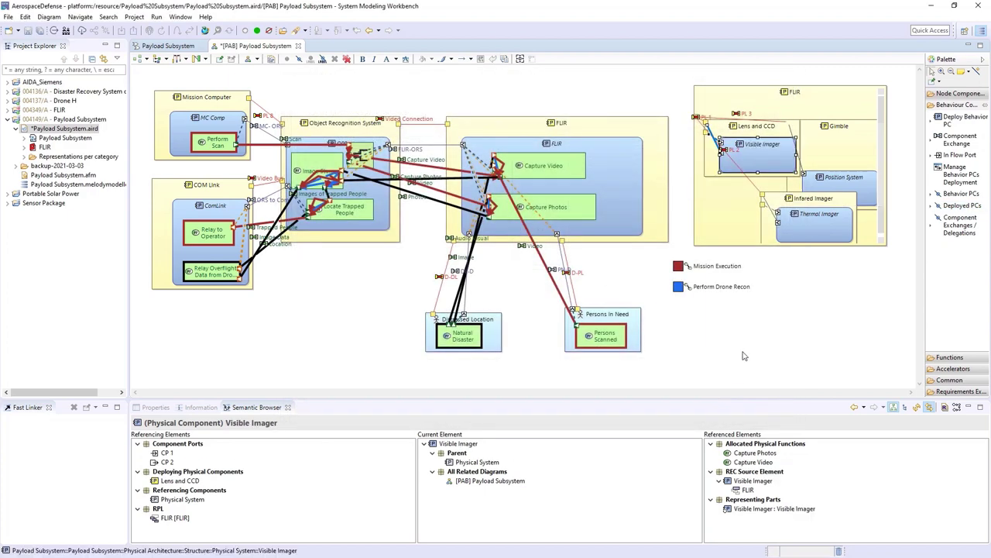
Show the allocated functions Capture Photos and Capture Video in Visible Imager
left_click(942, 357)
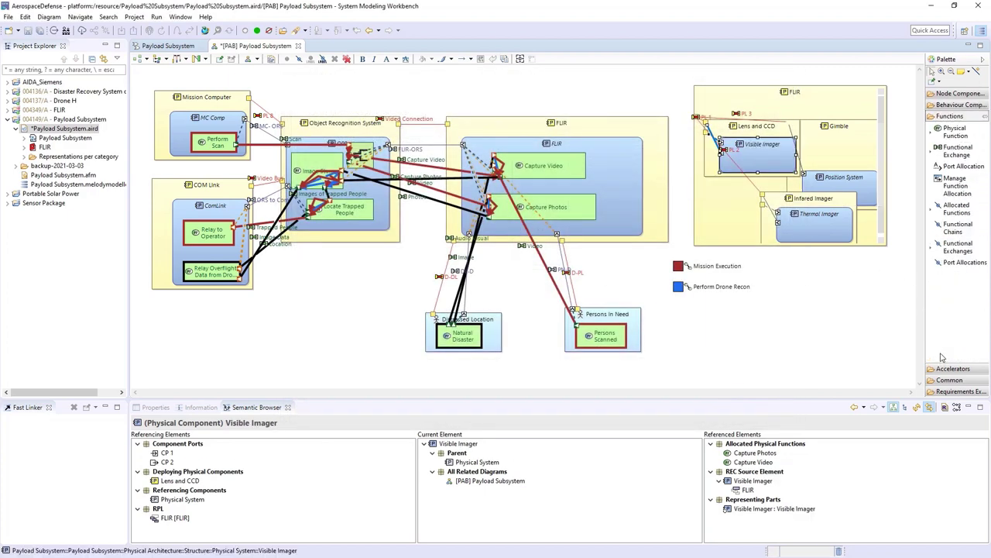
left_click(954, 207)
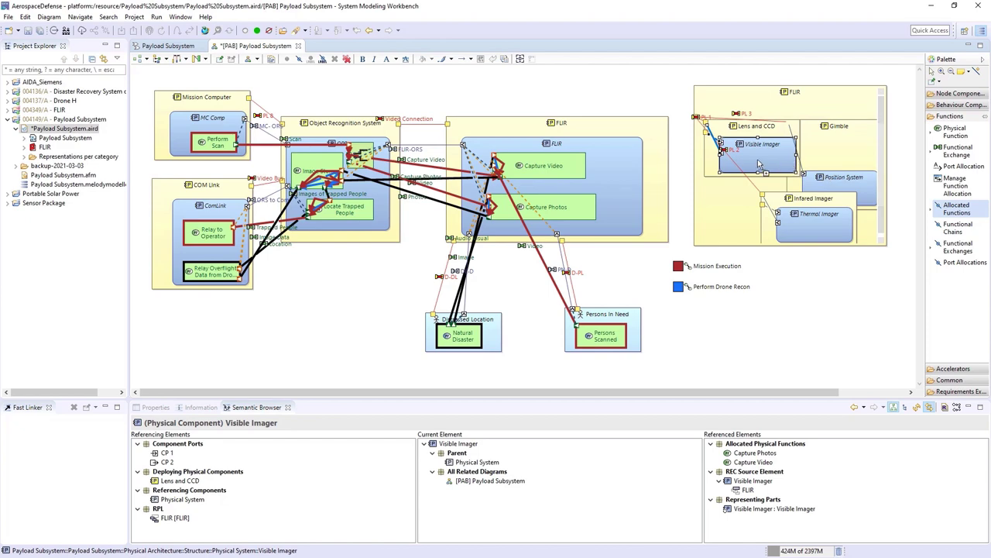
left_click(759, 164)
left_click(540, 230)
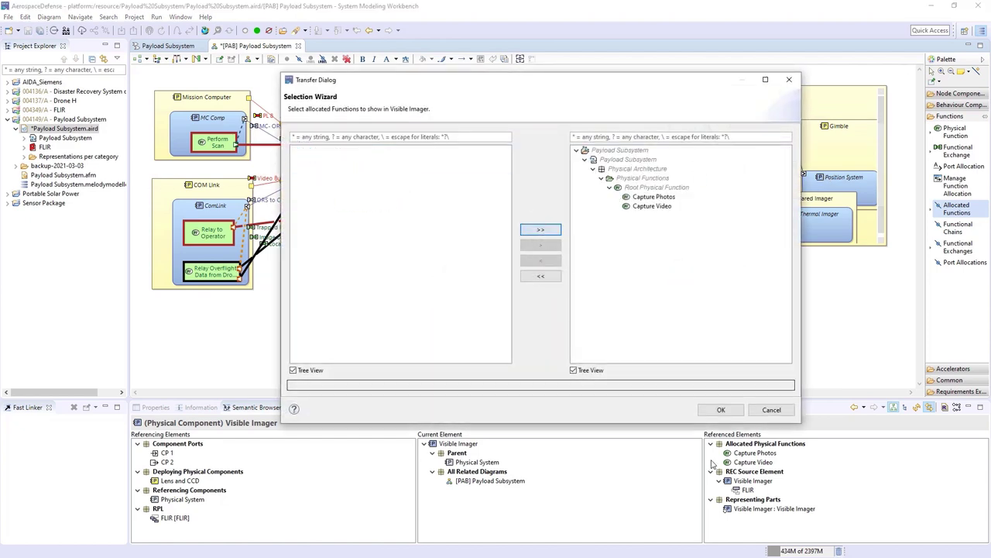
left_click(716, 410)
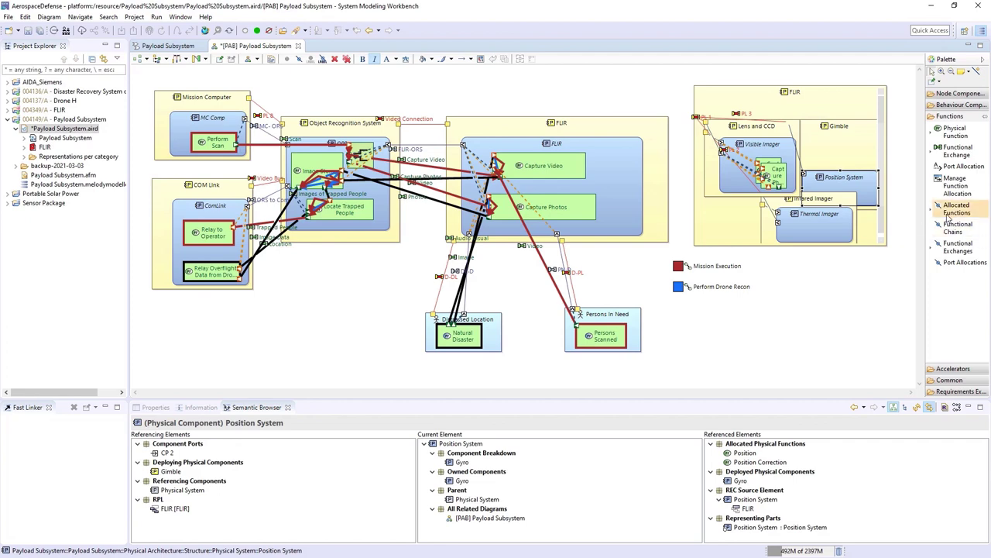
Show the allocated functions Position, Position Correction and Sense Motion in Position System
left_click(871, 190)
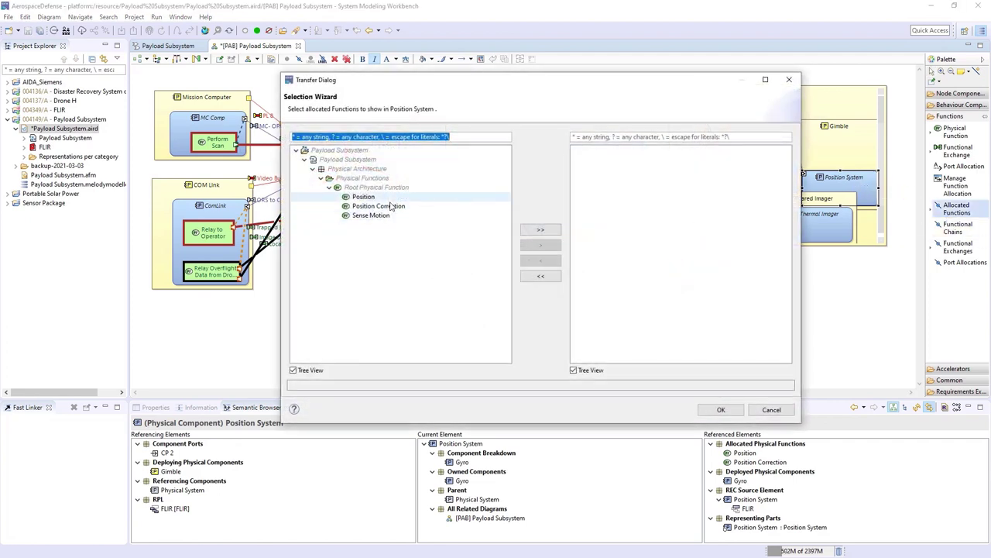
left_click(541, 230)
left_click(721, 409)
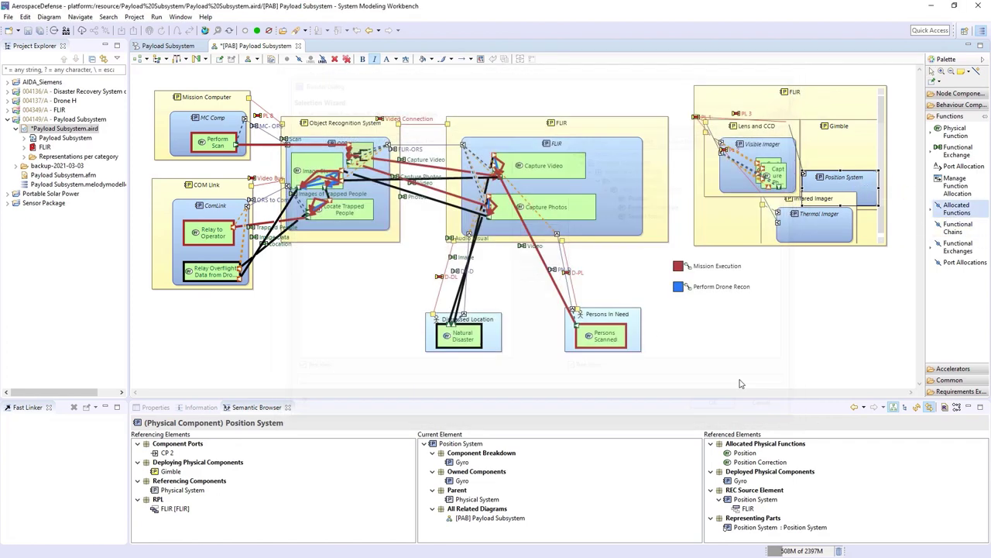
Show the allocated functions Capture Thermal Image and Capture Thermal Video in Thermal Imager
left_click(954, 205)
left_click(815, 227)
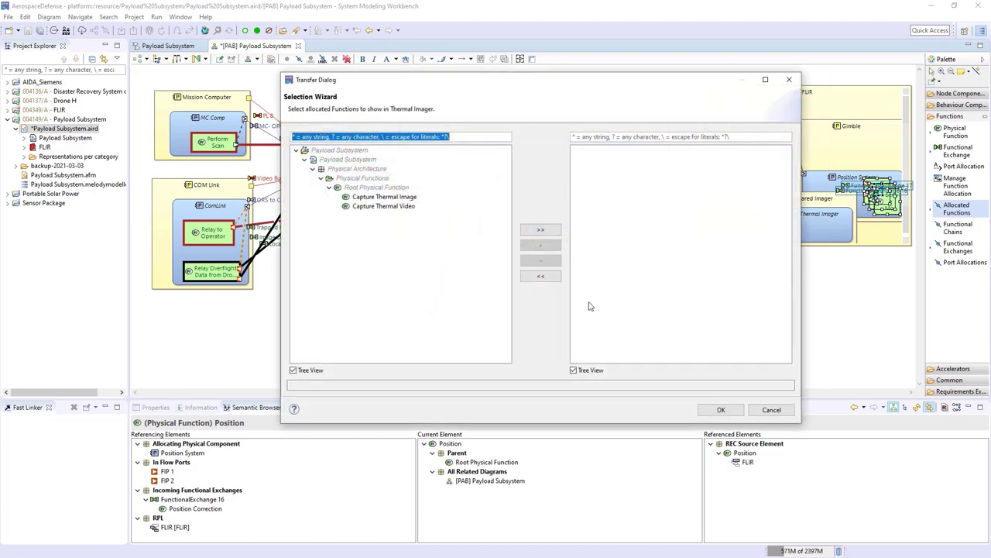
left_click(541, 229)
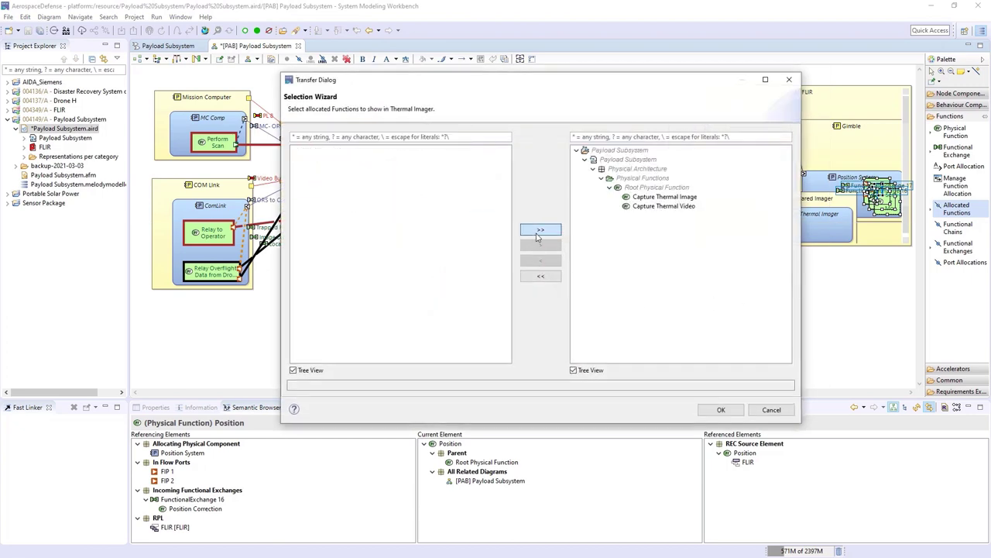
left_click(701, 410)
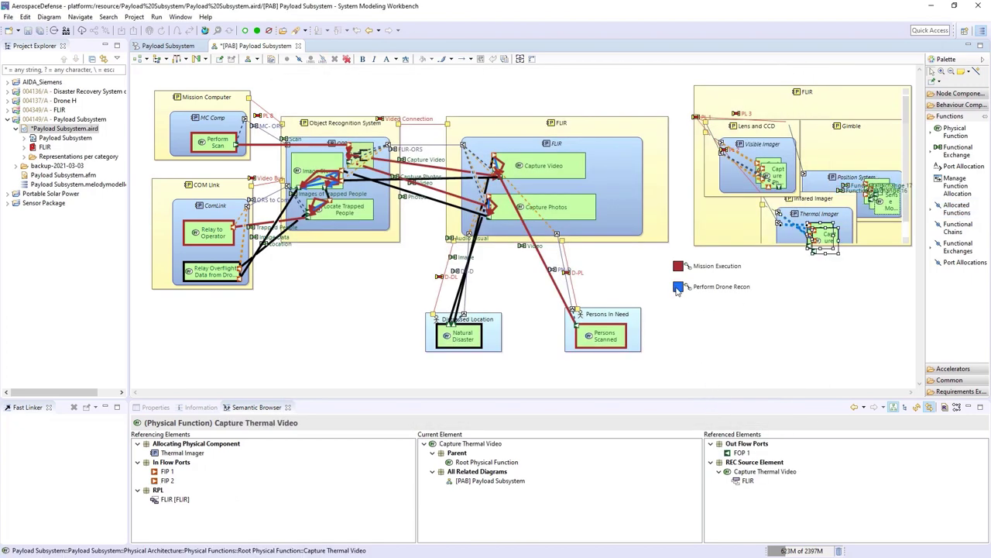
Move the Perform Drone Recon and Mission Execution labels clear of the new FLIR block and extend the block downward
left_click_drag(677, 287, 647, 356)
left_click_drag(681, 267, 645, 267)
left_click(802, 245)
left_click_drag(802, 246, 805, 313)
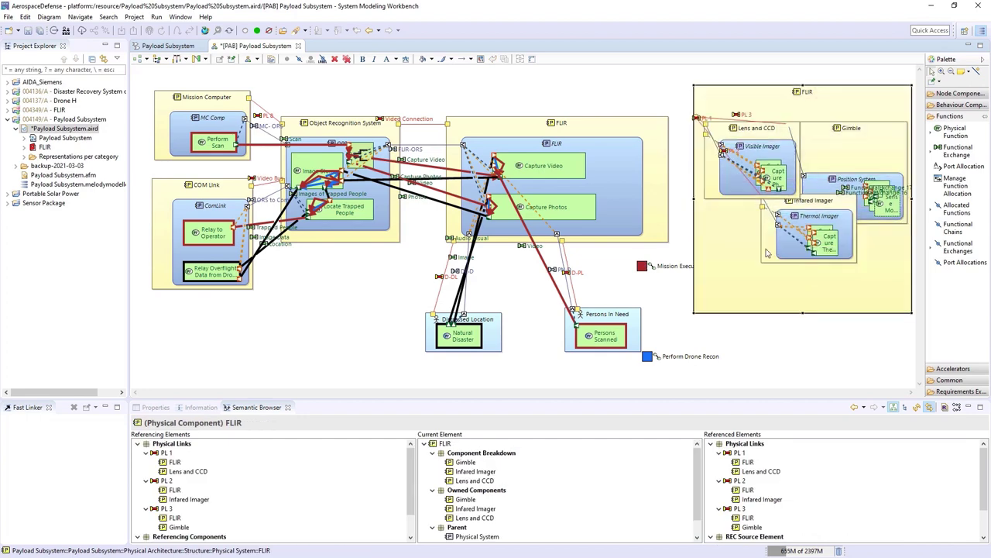
Move Infared Imager into the free space at the bottom of the FLIR block and separate Lens and CCD from Gimble
left_click_drag(767, 253, 732, 292)
left_click(728, 182)
left_click_drag(784, 211, 785, 209)
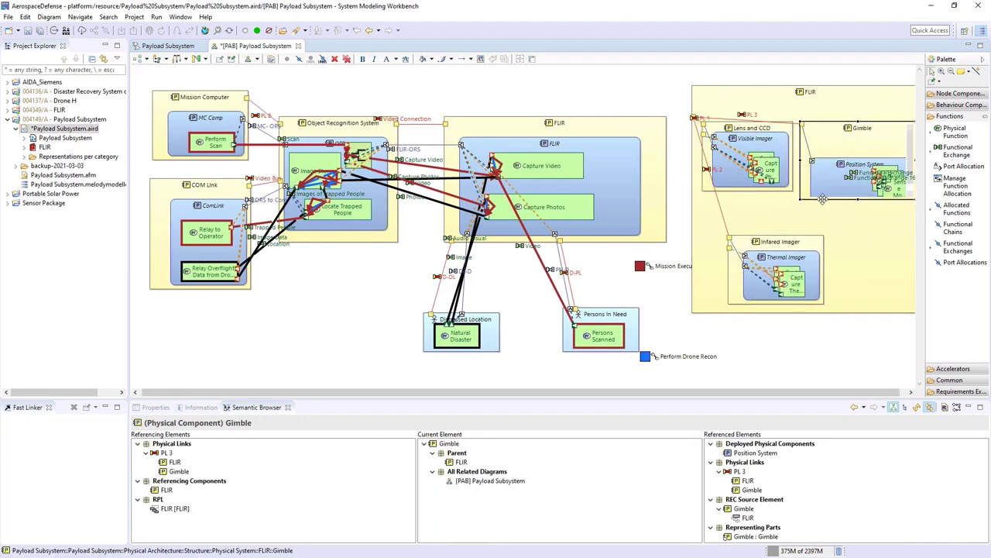
Fit Position System inside Gimble and spread out the overlapping functions in Position System and Visible Imager
left_click(852, 172)
left_click(871, 186)
left_click(871, 185)
left_click(873, 186)
left_click(872, 195)
left_click(892, 146)
Widen Infared Imager and Thermal Imager and separate the two thermal capture functions
left_click(782, 267)
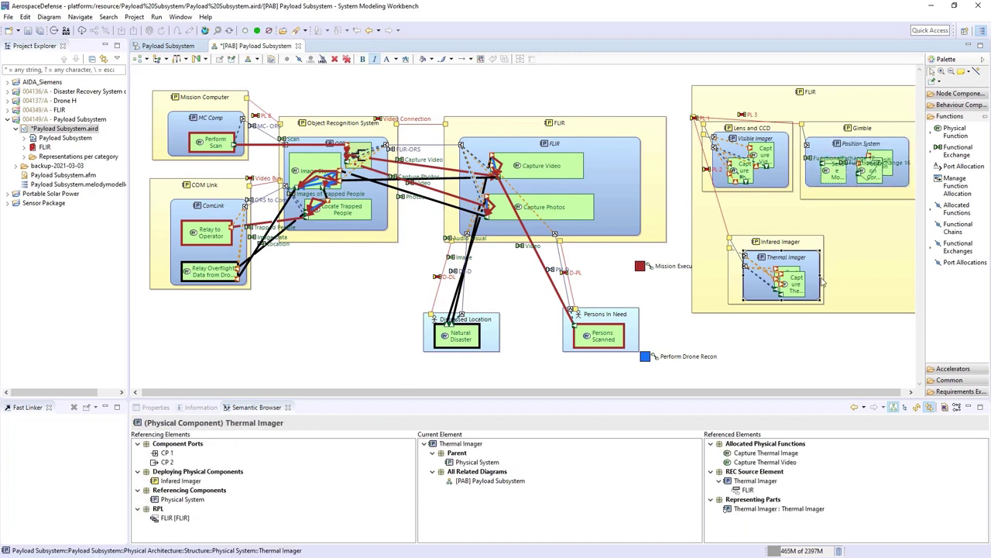
left_click(820, 294)
left_click_drag(824, 279, 852, 276)
left_click(813, 283)
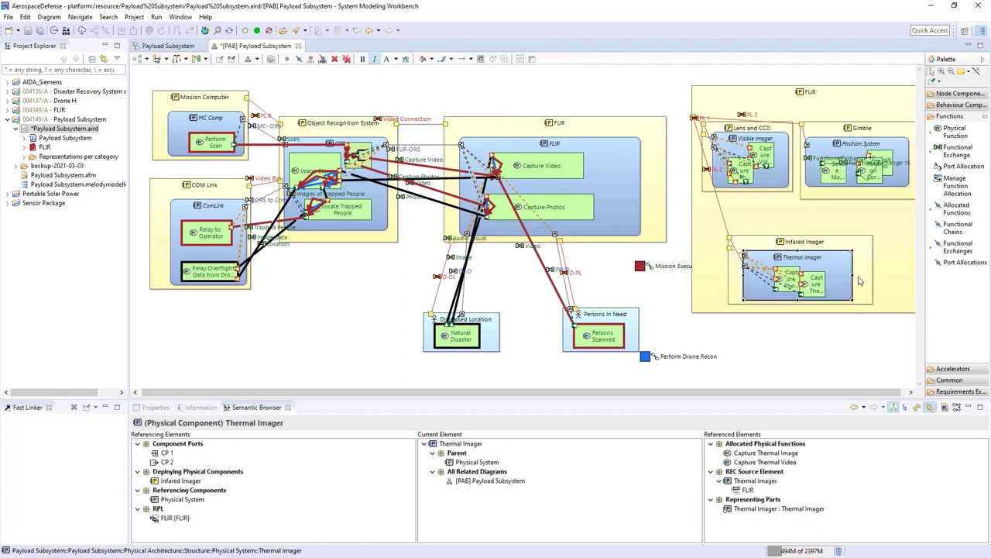
Try to choose the functional chains to show in the Payload Subsystem diagram
left_click(847, 355)
left_click(956, 207)
left_click(790, 287)
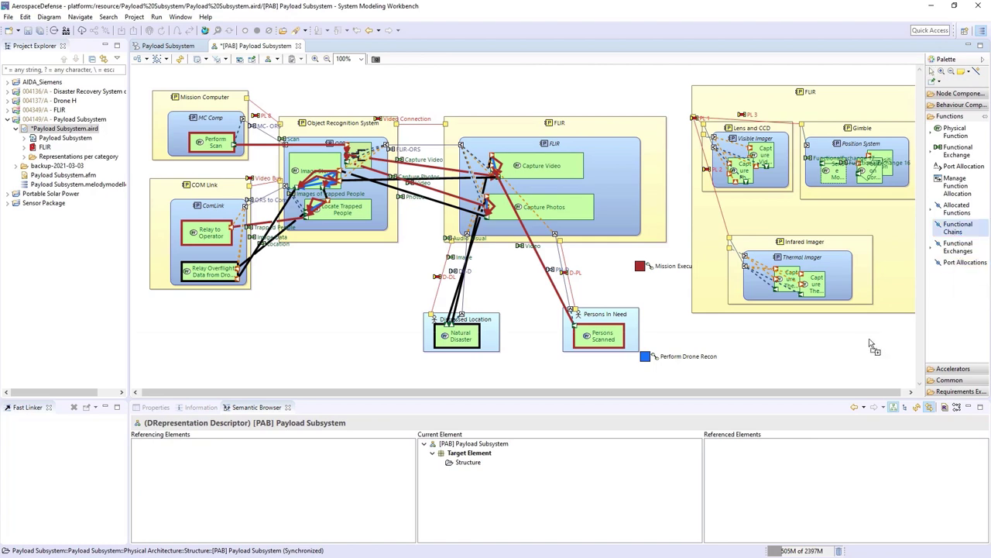
left_click(720, 408)
Widen the Capture Thermal Video function and place Capture Thermal Image beside it within Thermal Imager
left_click(790, 289)
left_click_drag(801, 279, 815, 280)
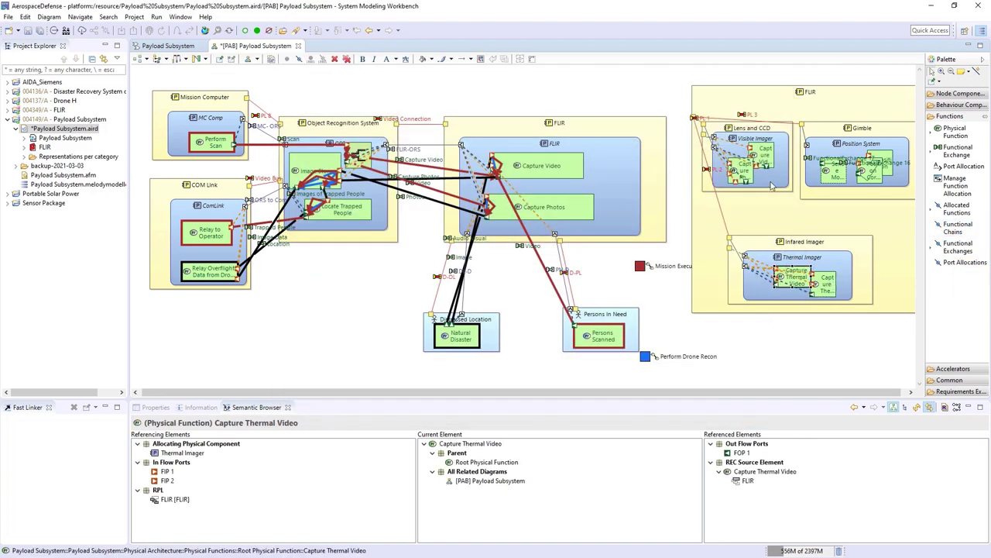
left_click(777, 213)
left_click(838, 271)
left_click(794, 364)
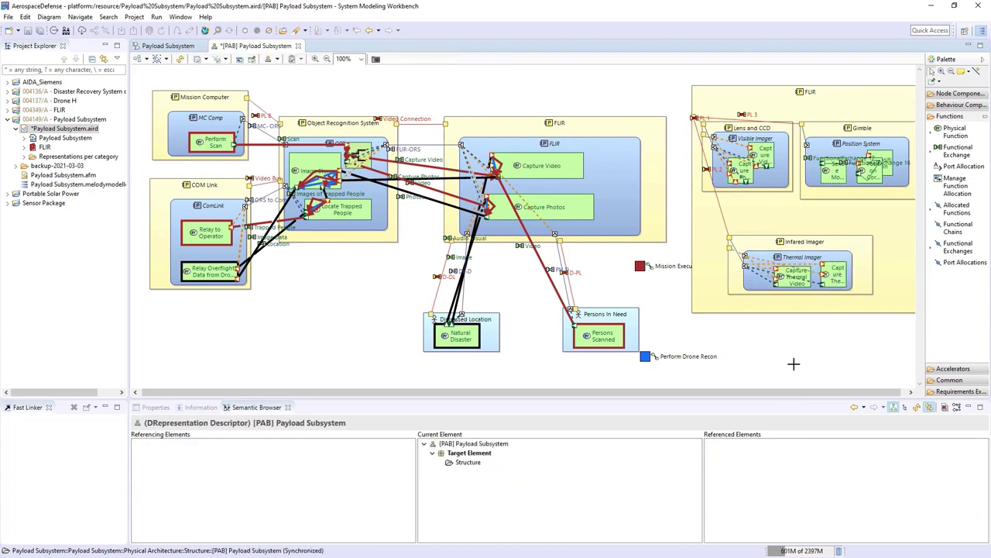
Make Gimble and Position System taller and move Sense Motion and Position Correction apart from Position
left_click(817, 205)
left_click_drag(811, 186, 827, 200)
left_click_drag(870, 172, 867, 188)
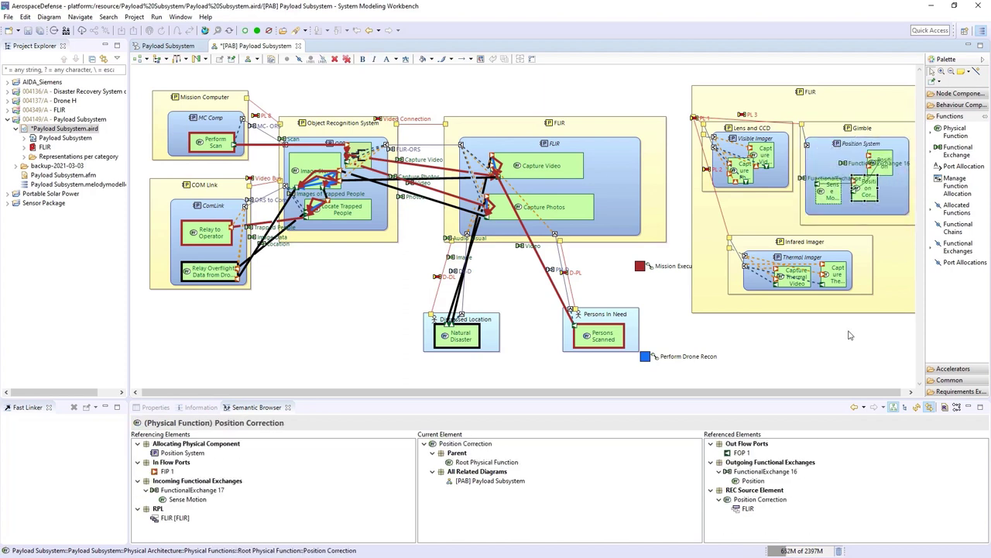
left_click(793, 374)
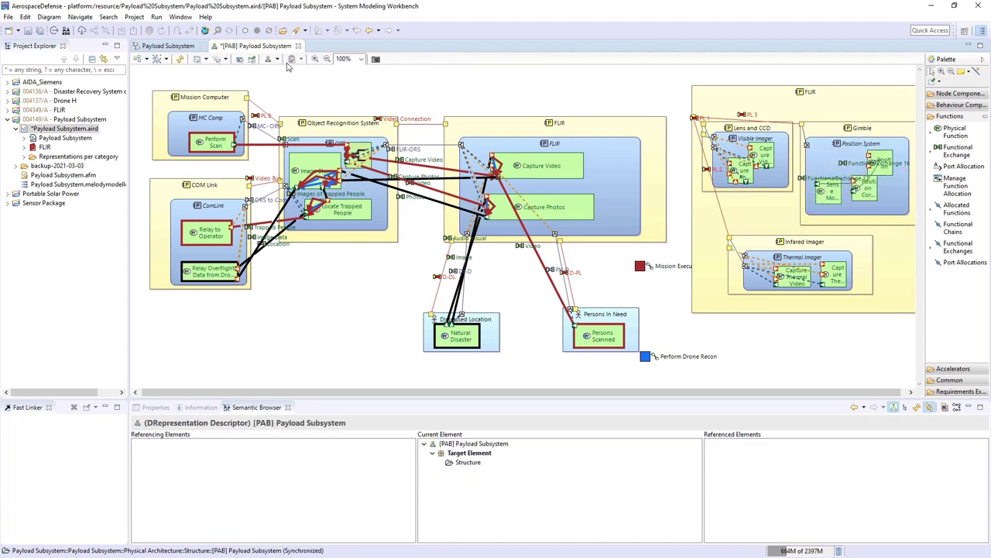
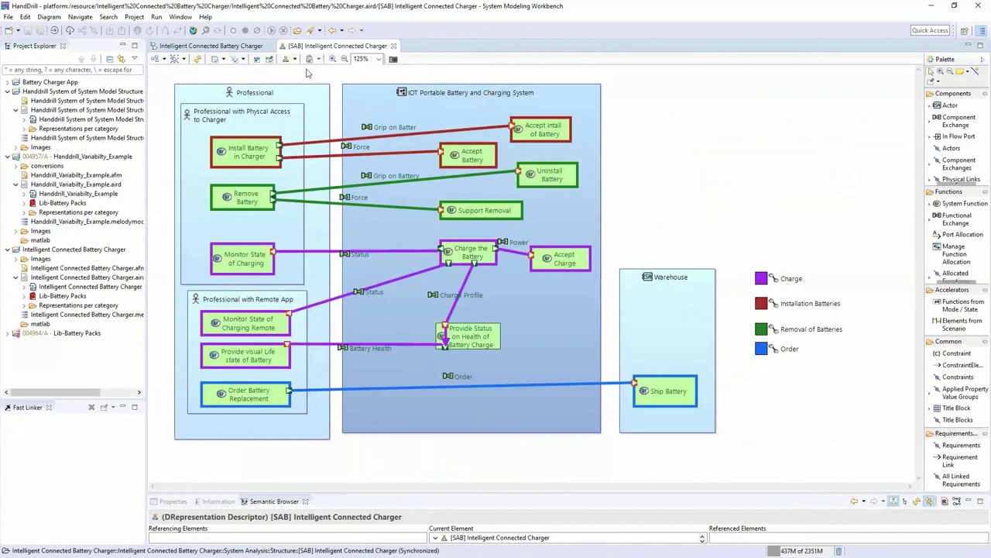
Open the [LAB] IOT Battery Charging System diagram from the Intelligent Connected Battery Charger's Logical Architecture and view it at 125%
left_click(210, 46)
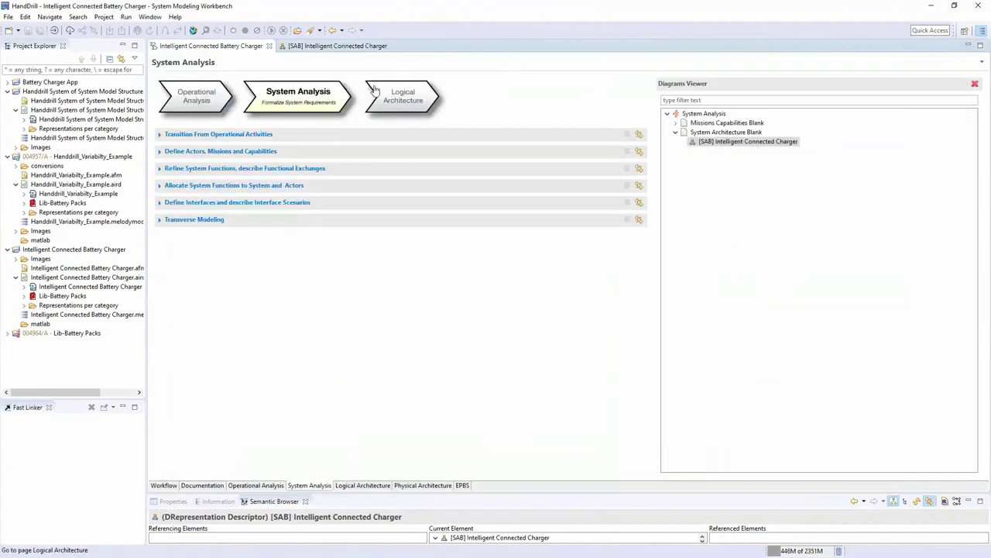
left_click(404, 95)
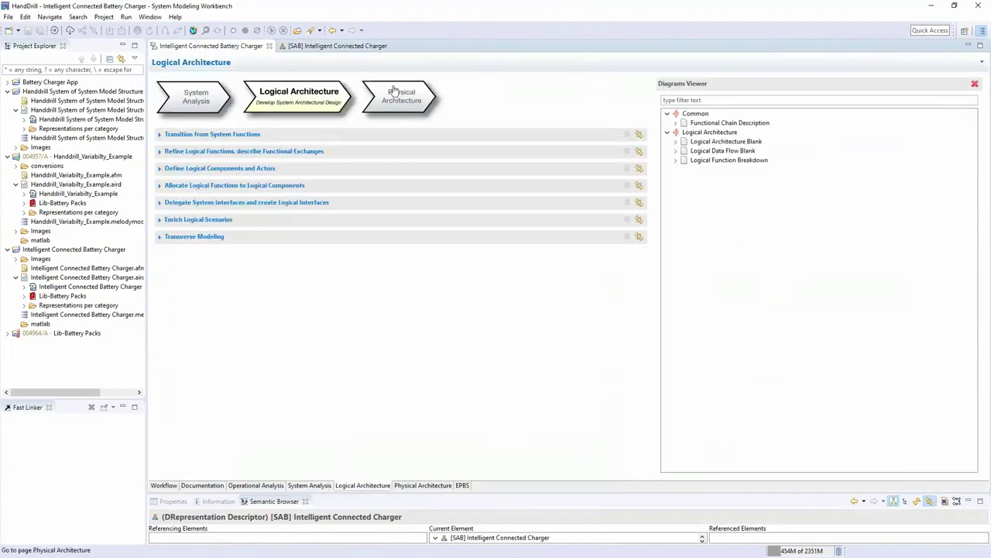
left_click(684, 142)
left_click(676, 141)
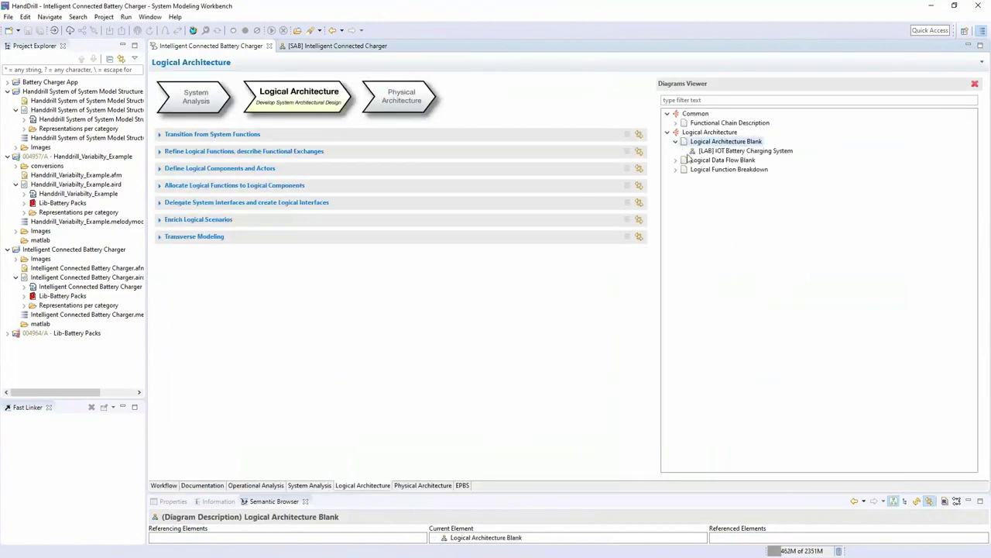
double_click(743, 150)
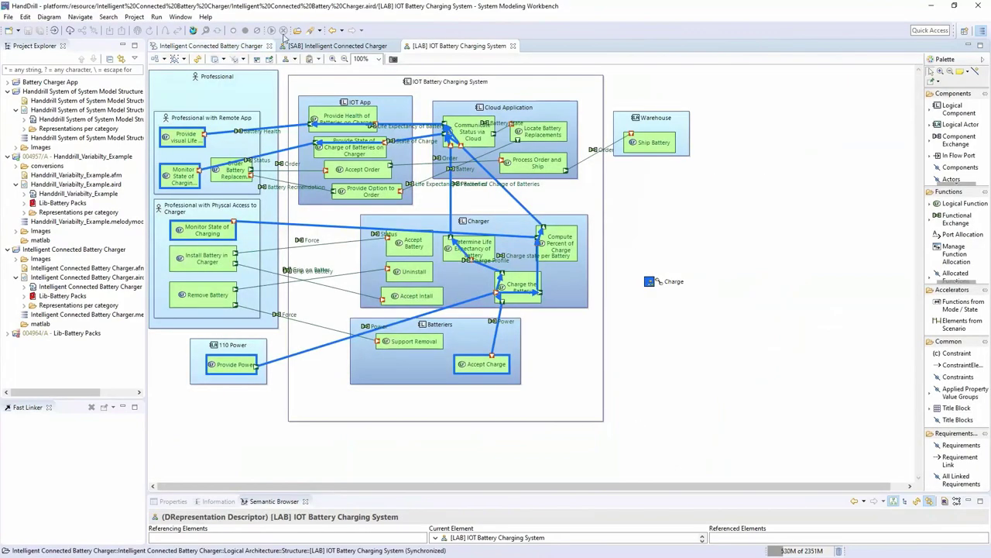
left_click(333, 60)
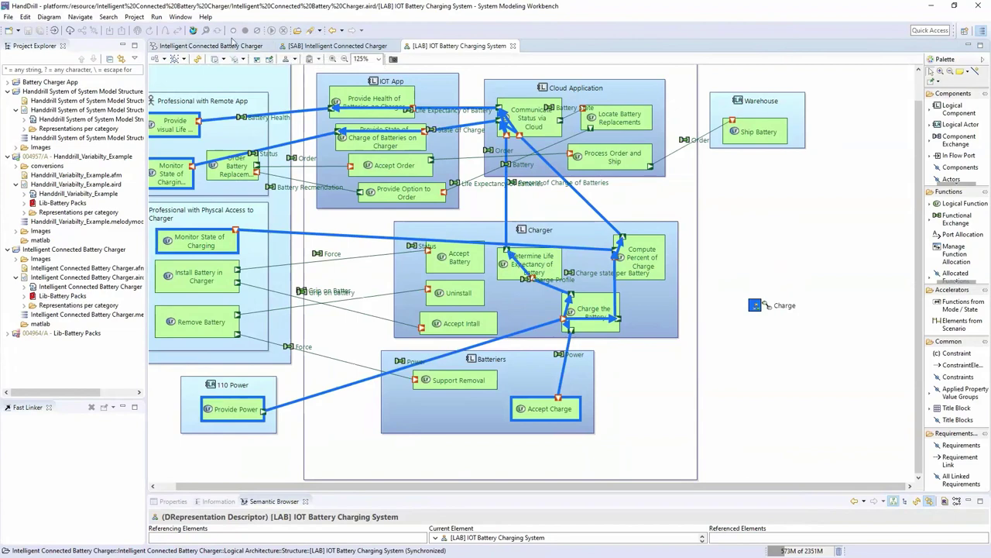
Open the [PAB] IOT Battery Charging System (SOS high level) diagram from the charger's Physical Architecture and inspect the Charger and Cloud Server components
left_click(233, 45)
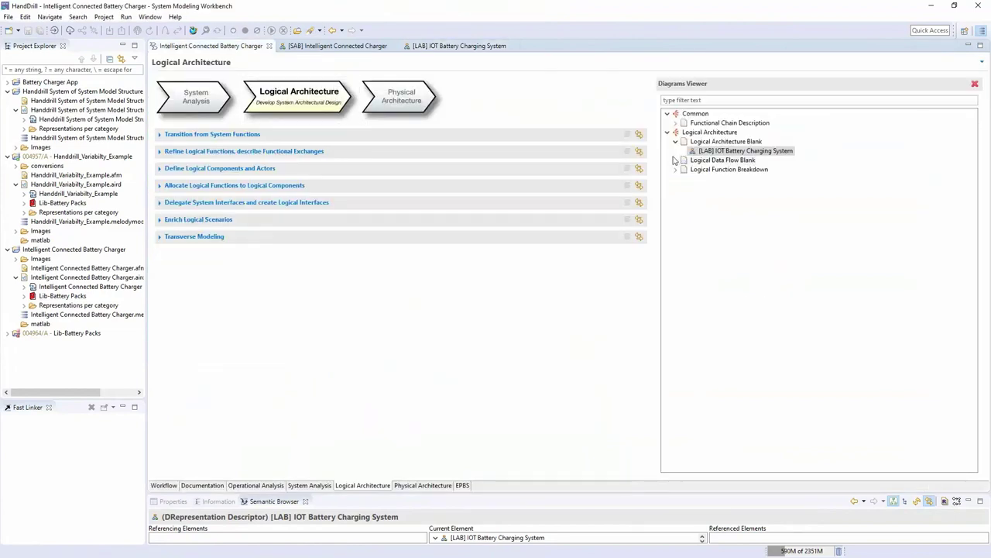
left_click(403, 101)
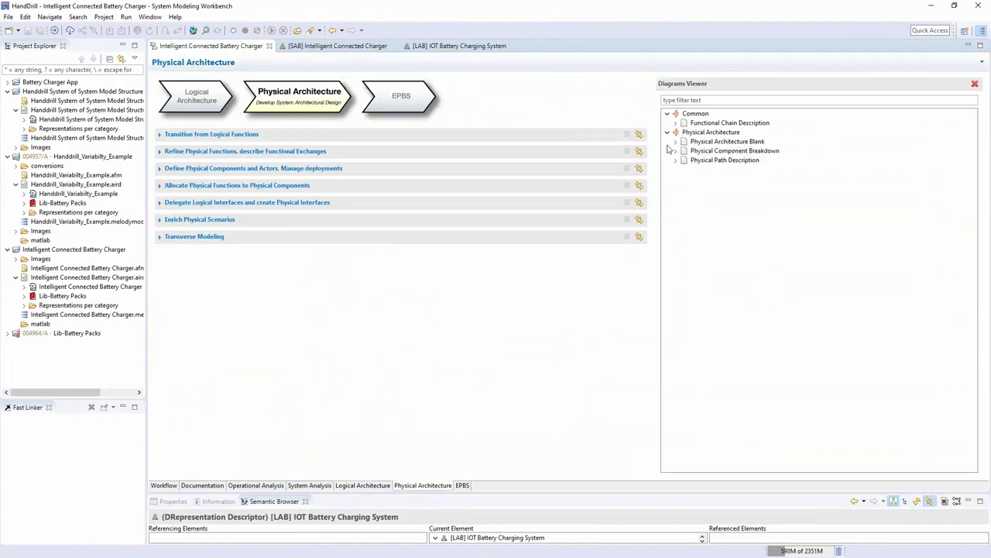
left_click(675, 142)
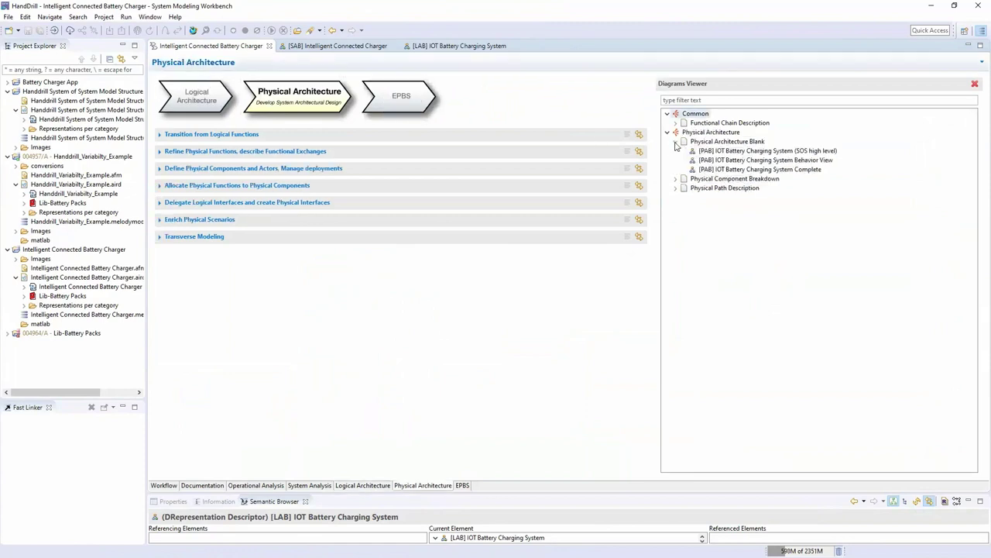
double_click(741, 151)
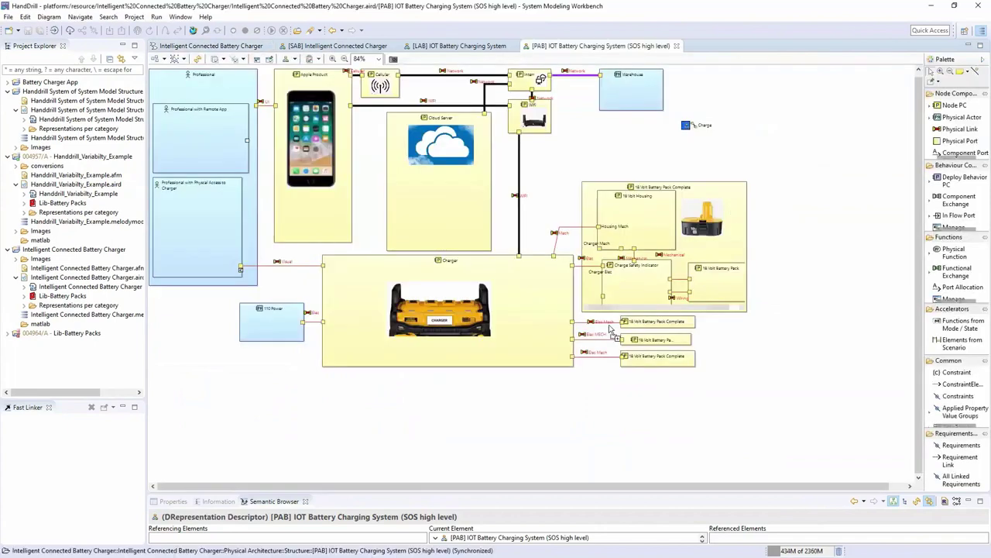
left_click(454, 277)
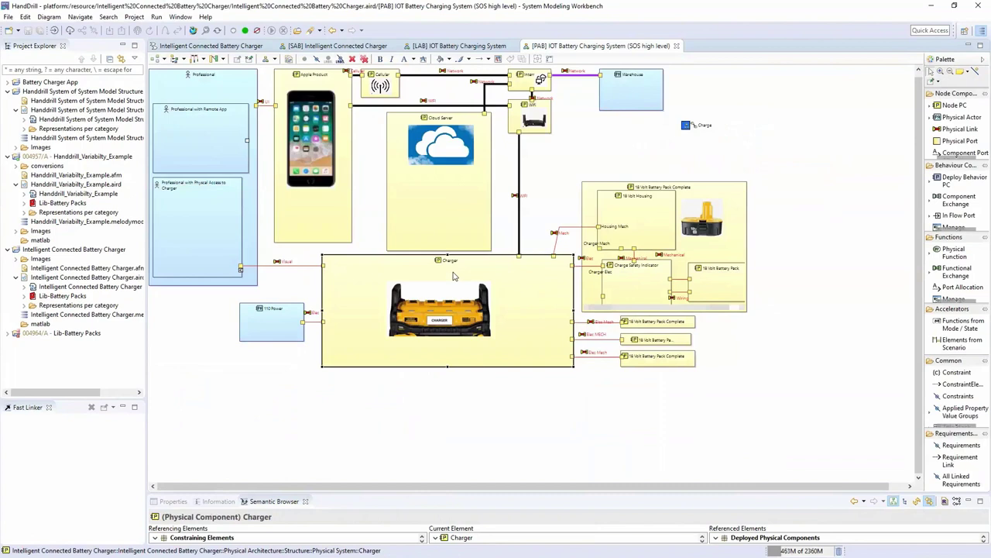
left_click(422, 217)
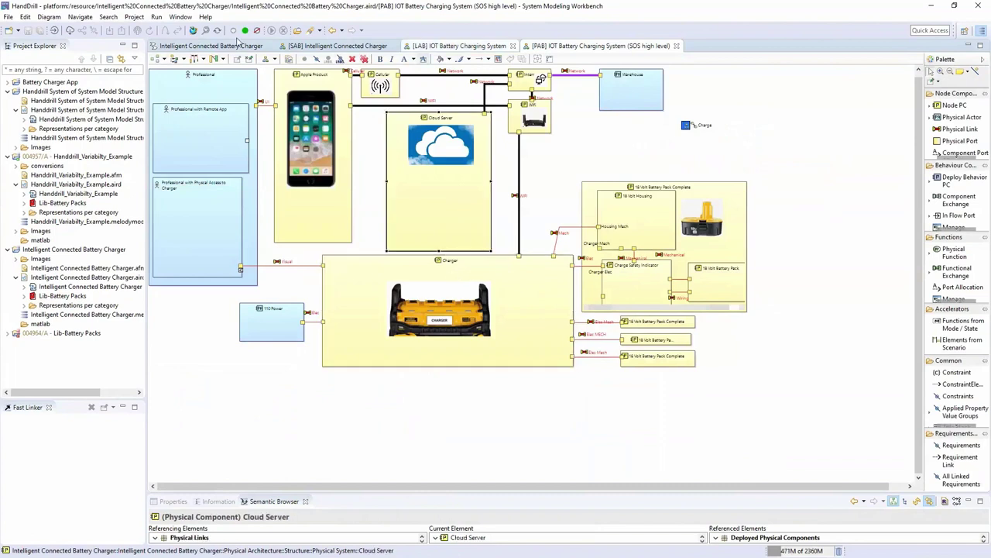
Open the [PAB] IOT Battery Charging System Behavior View diagram and select the Apple Product component
left_click(232, 45)
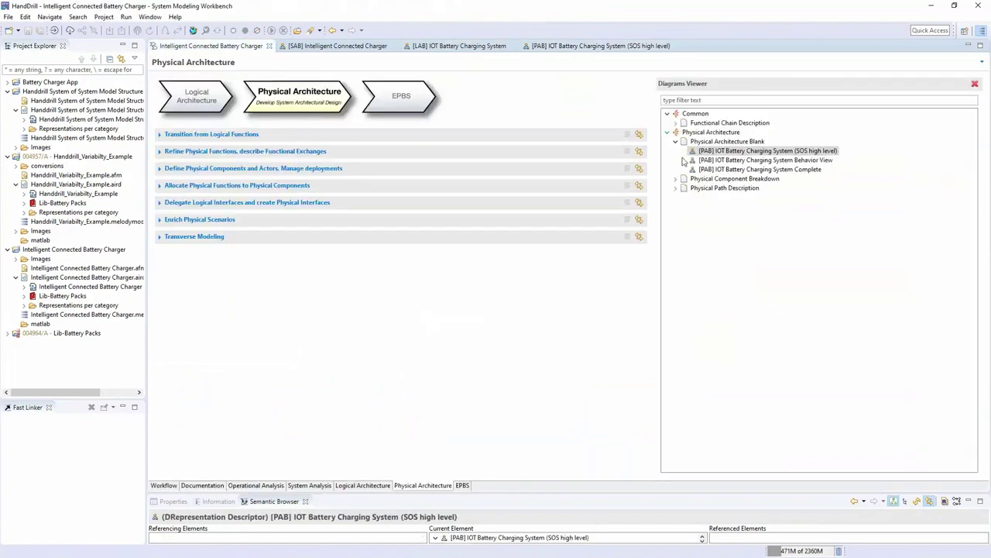
double_click(717, 160)
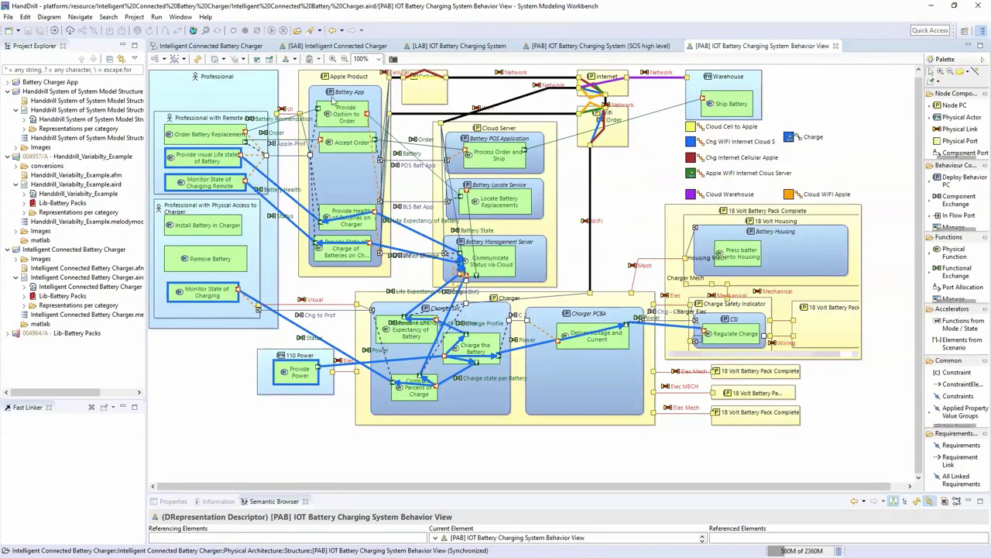
left_click(331, 83)
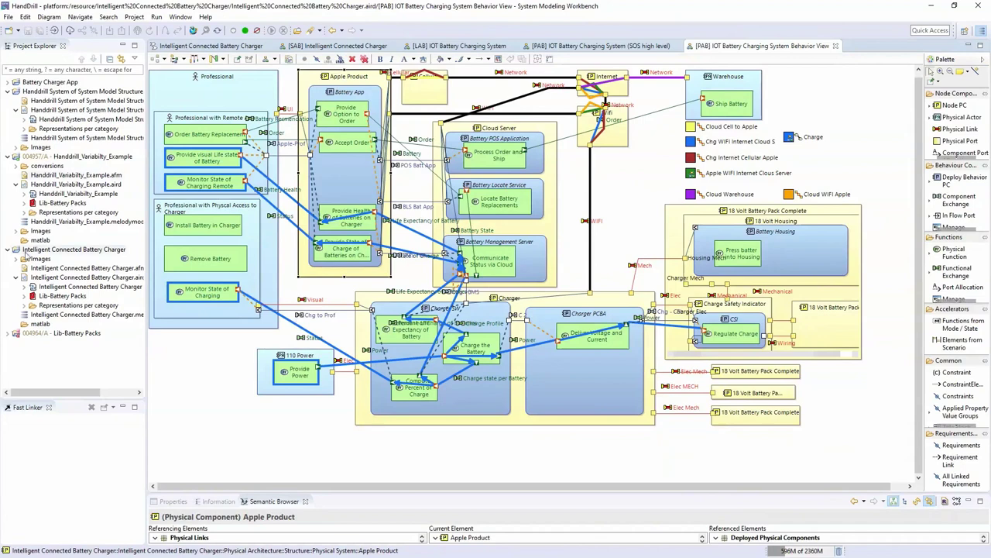
Open the [SAB] Structure diagram from the Battery Charger App project's System Analysis and inspect Professional with Remote App and Cloud Server
left_click(7, 82)
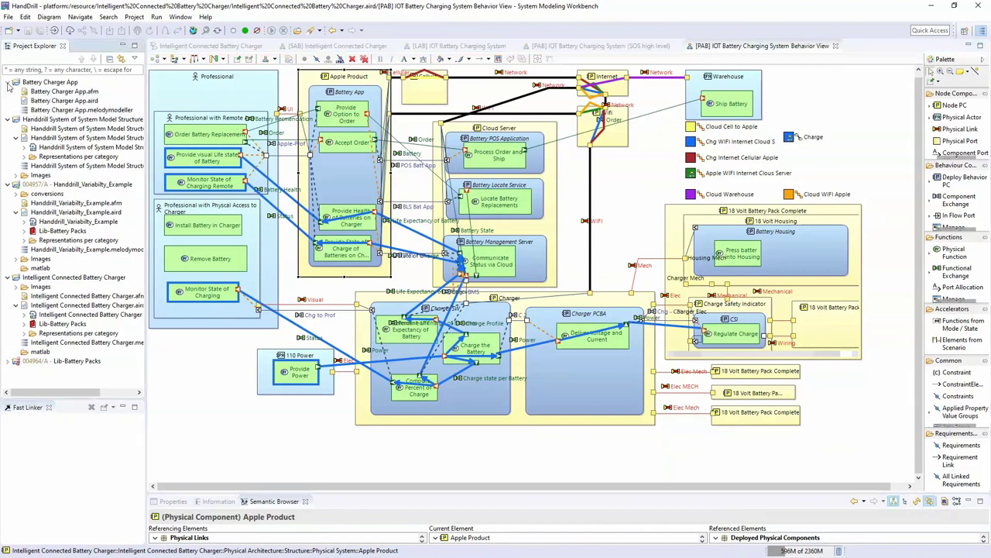
double_click(46, 99)
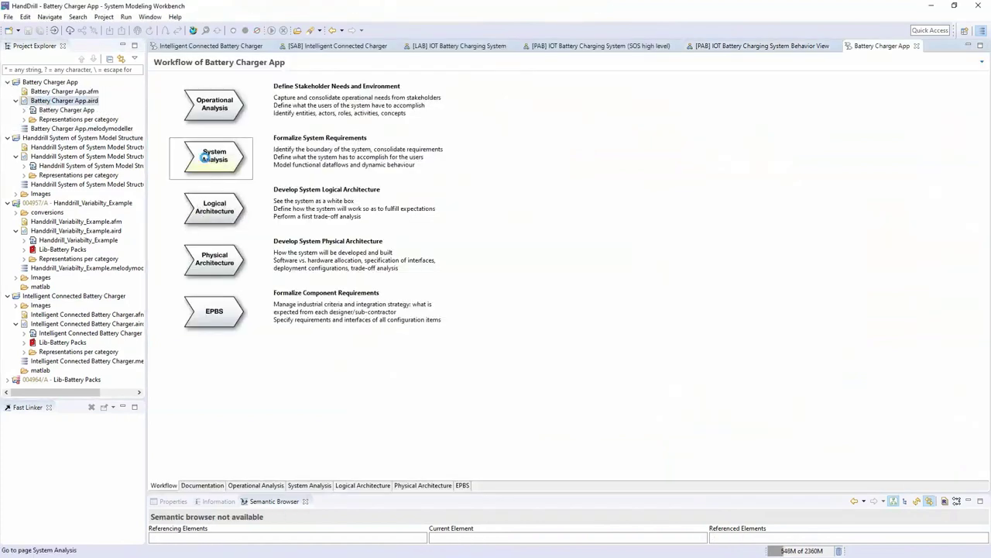
left_click(213, 160)
left_click(674, 123)
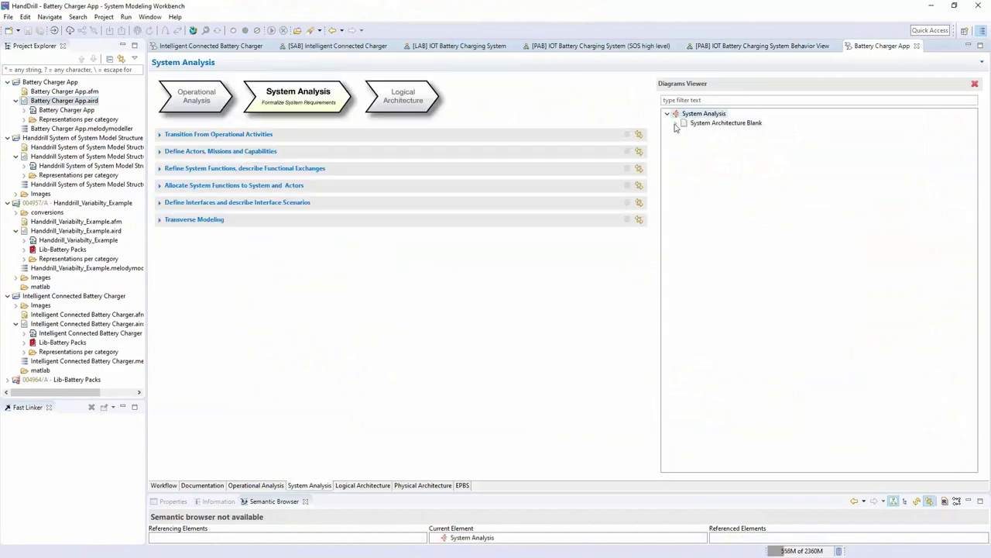
left_click(701, 132)
double_click(714, 133)
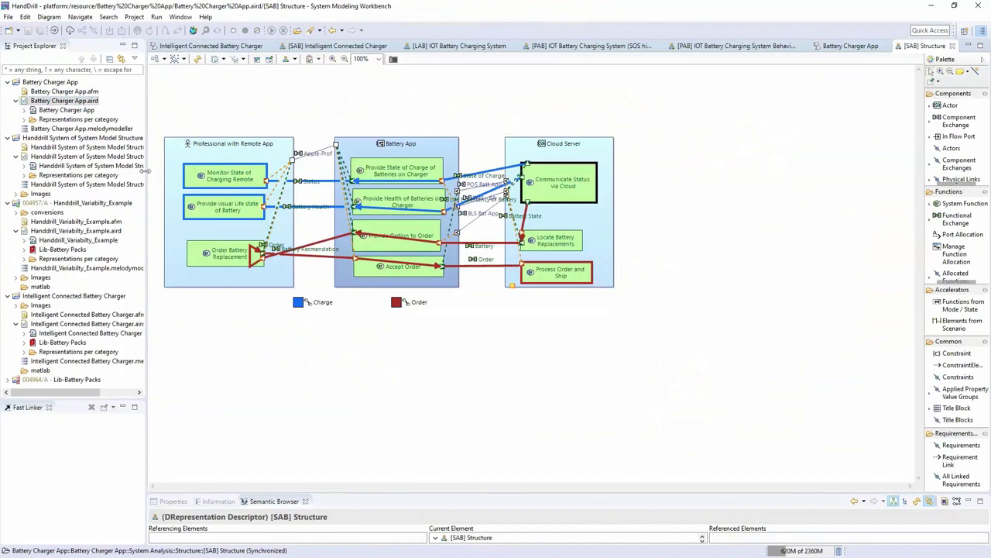
left_click(207, 159)
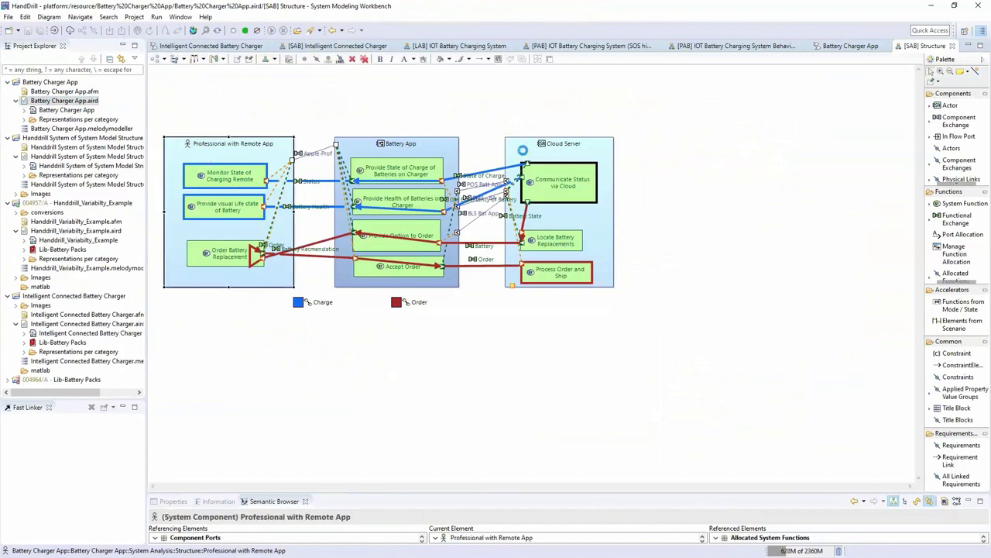
left_click(519, 153)
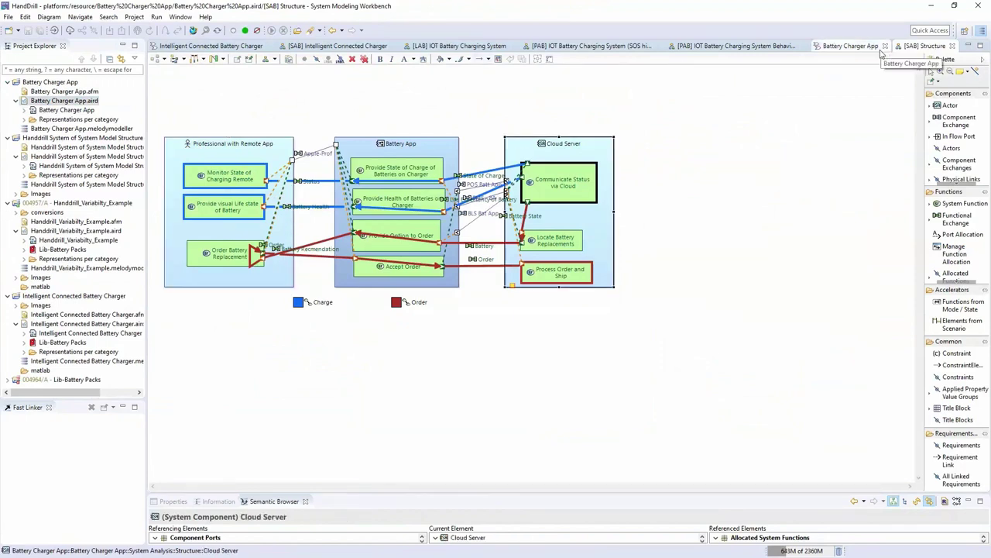
Arrange the [SAB] Structure diagram side by side with the [PAB] Behavior View, with Battery App and Cloud Server in view
left_click_drag(927, 51, 847, 130)
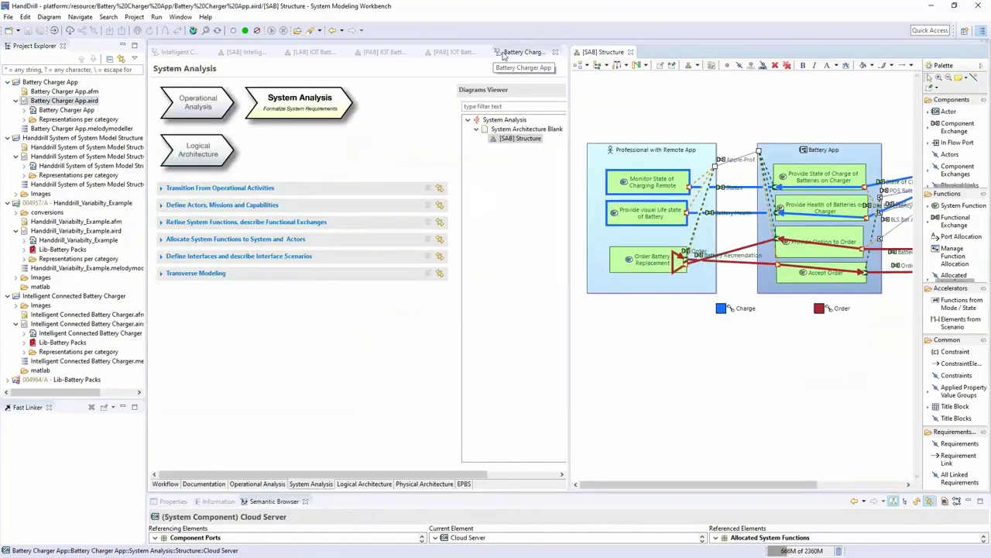
left_click(457, 52)
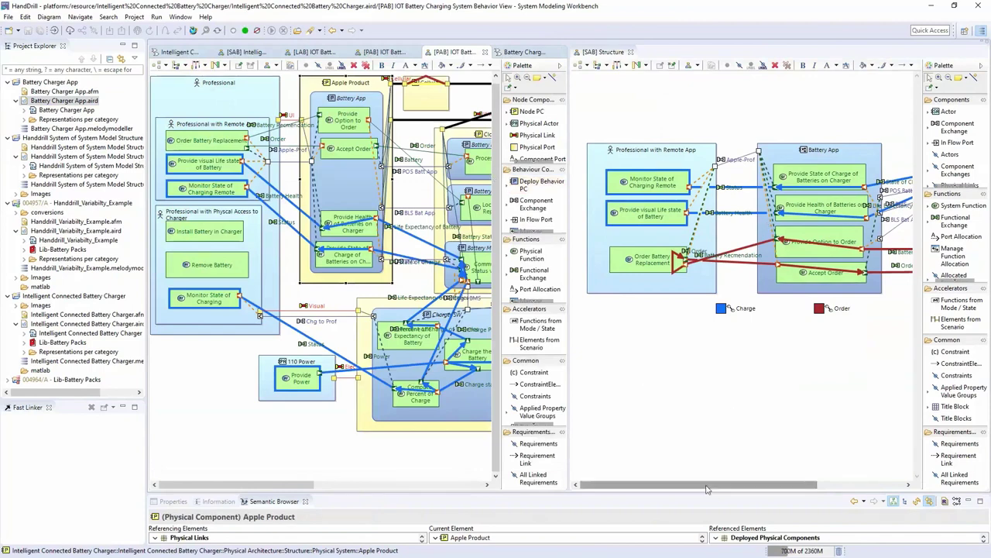
left_click_drag(706, 488, 791, 488)
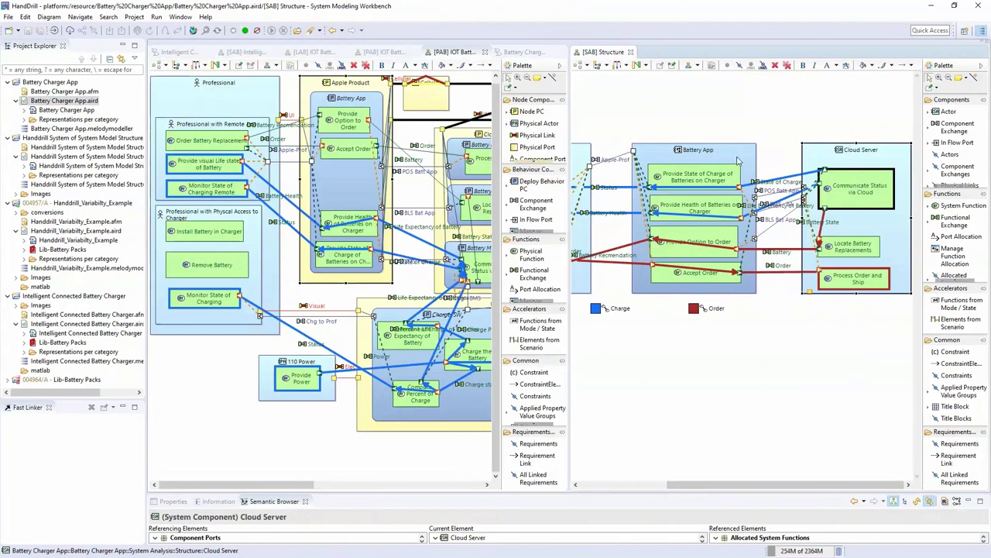